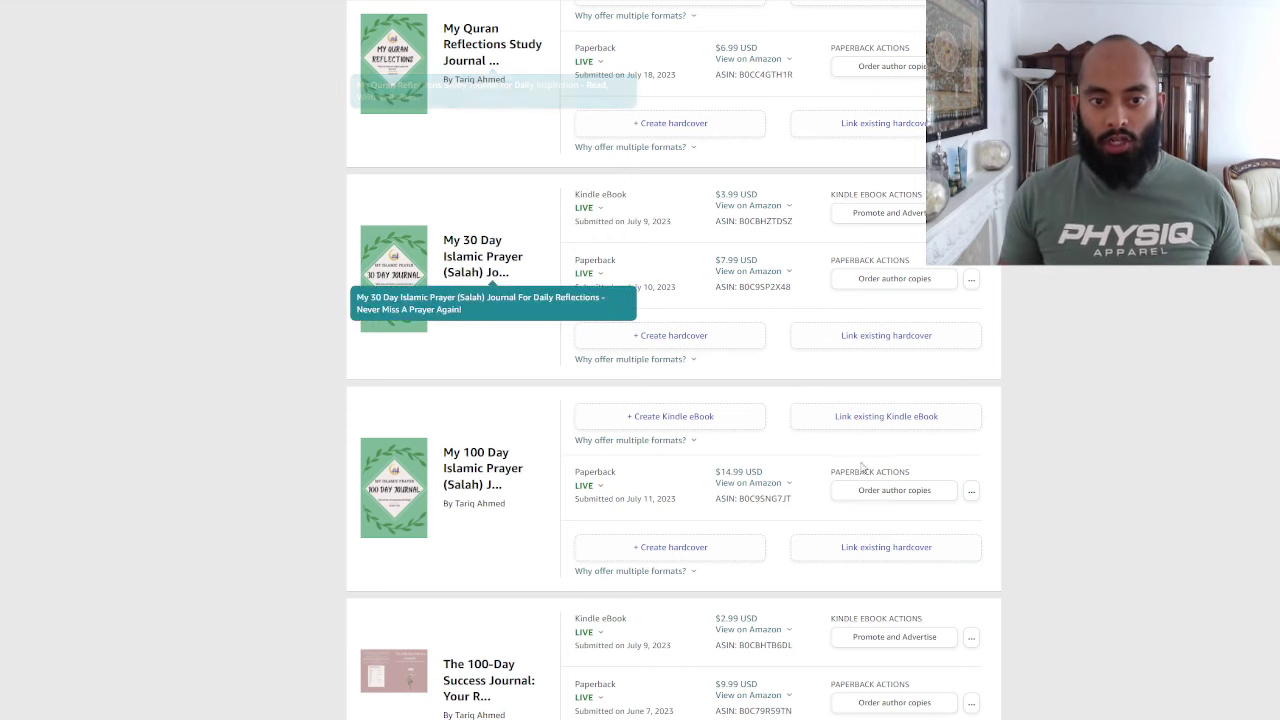
# Read why offering multiple formats helps, then dismiss the hardcover info note
pyautogui.scroll(-2, 980, 360)
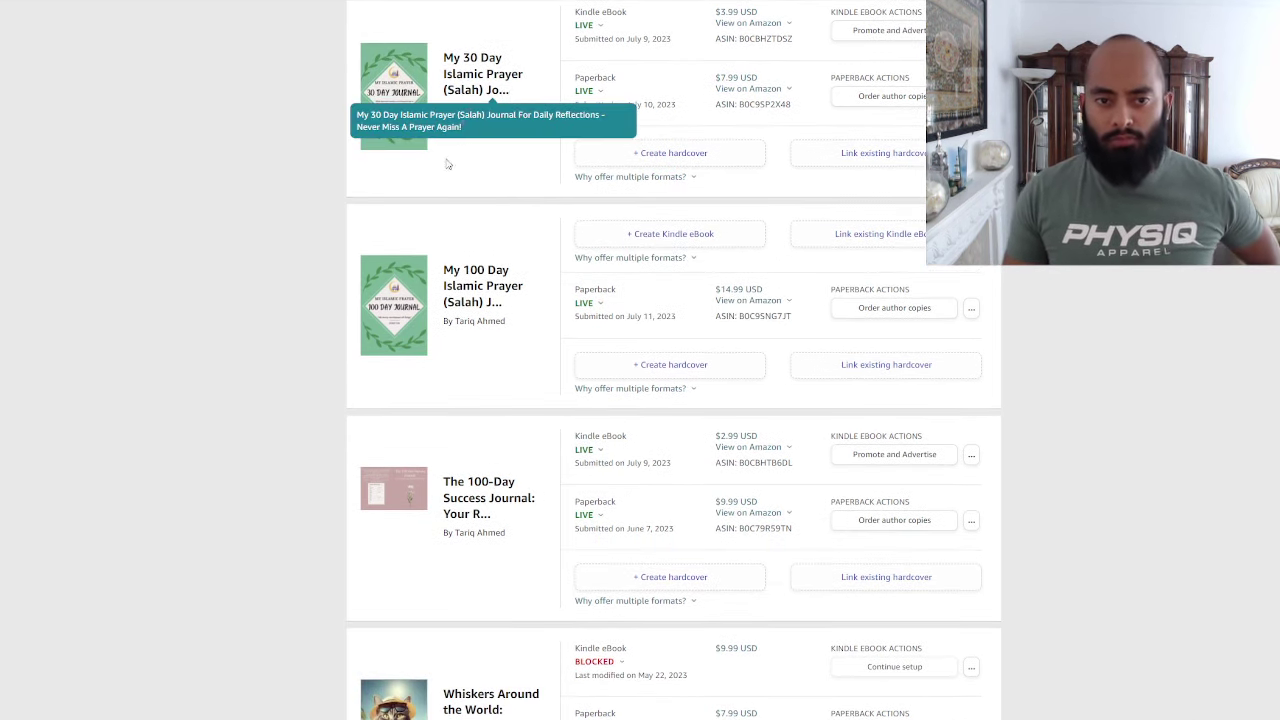
pyautogui.click(662, 389)
pyautogui.click(1180, 363)
pyautogui.scroll(-2, 1157, 377)
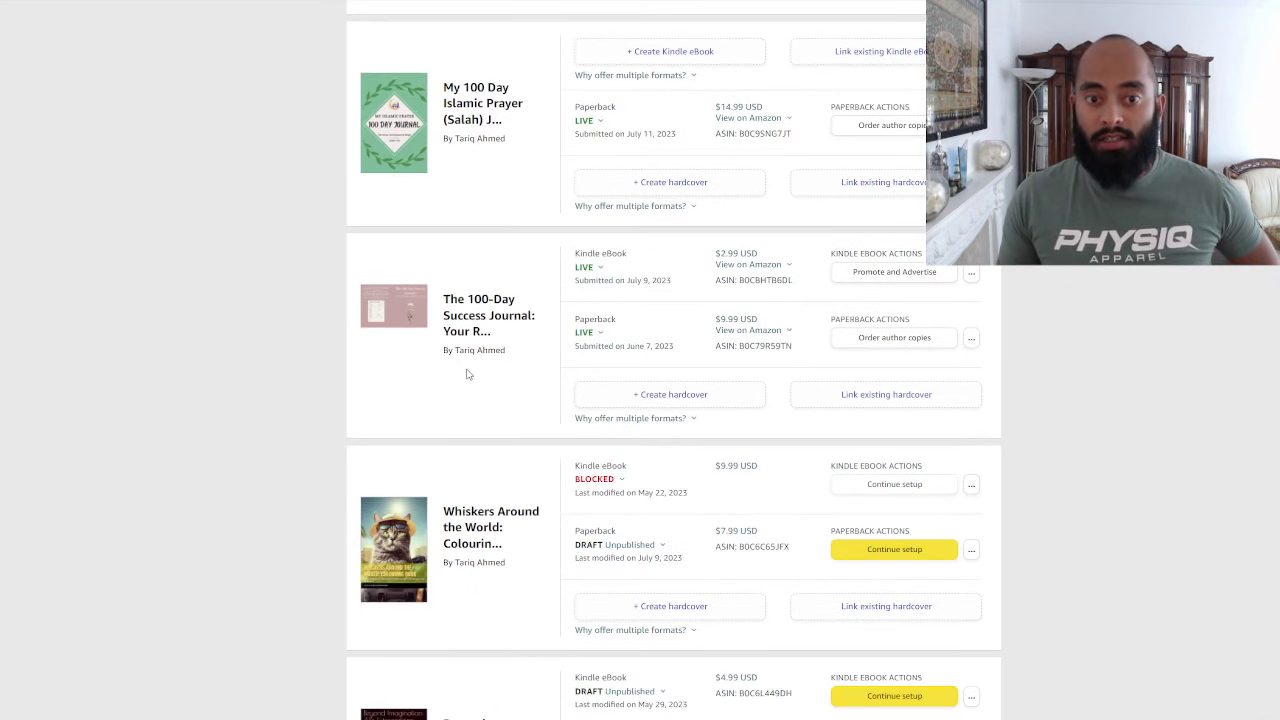
pyautogui.scroll(-3, 486, 383)
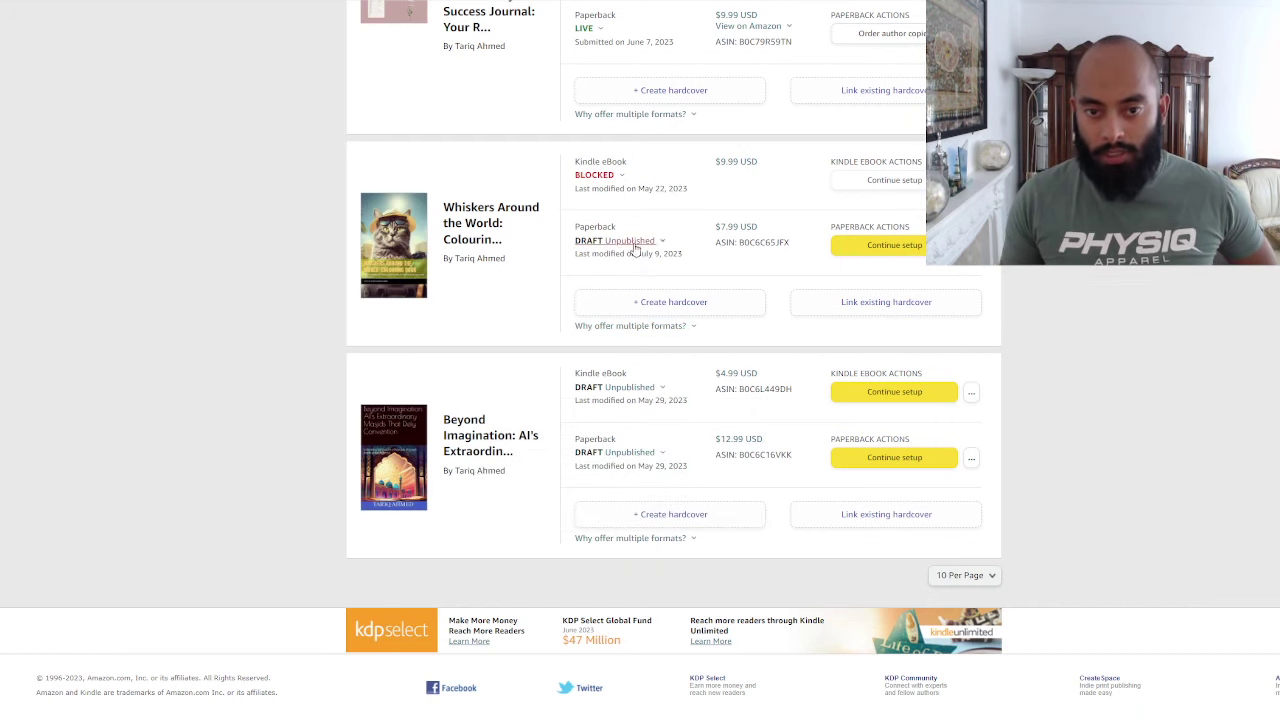
# Check the actions available for the draft eBook on the Bookshelf
pyautogui.moveTo(634, 246)
pyautogui.click(971, 393)
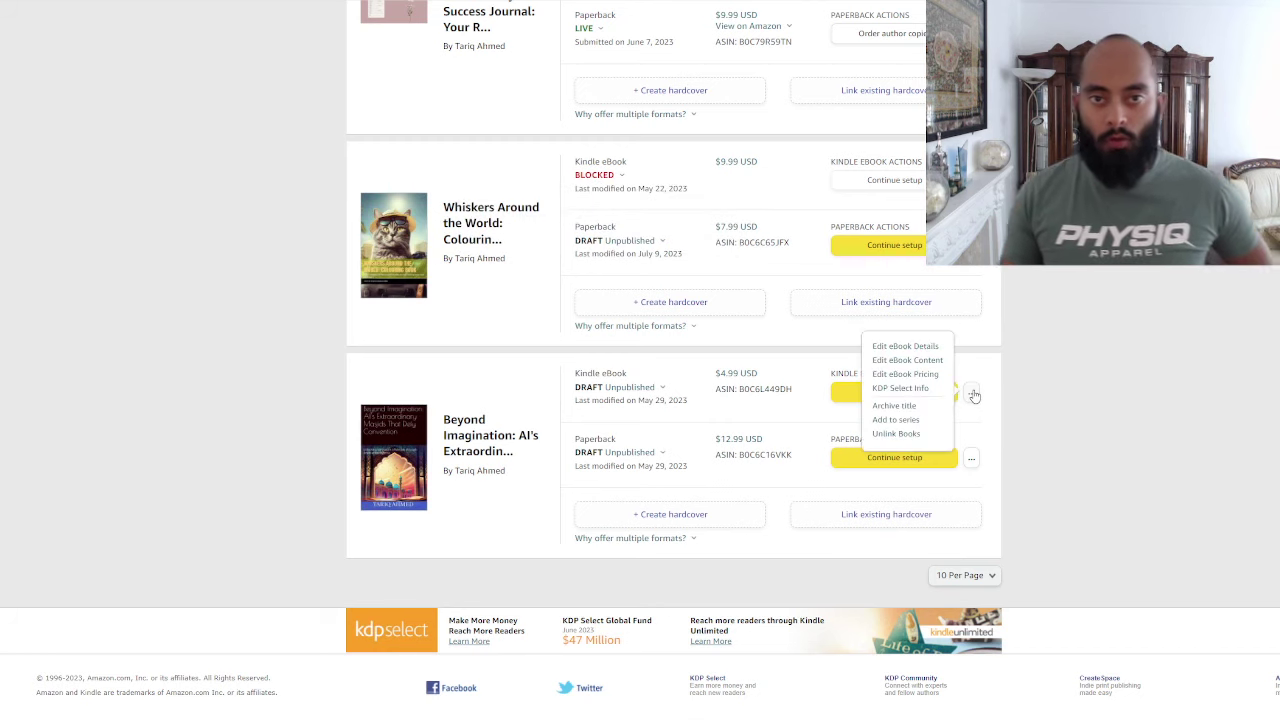
pyautogui.scroll(5, 974, 393)
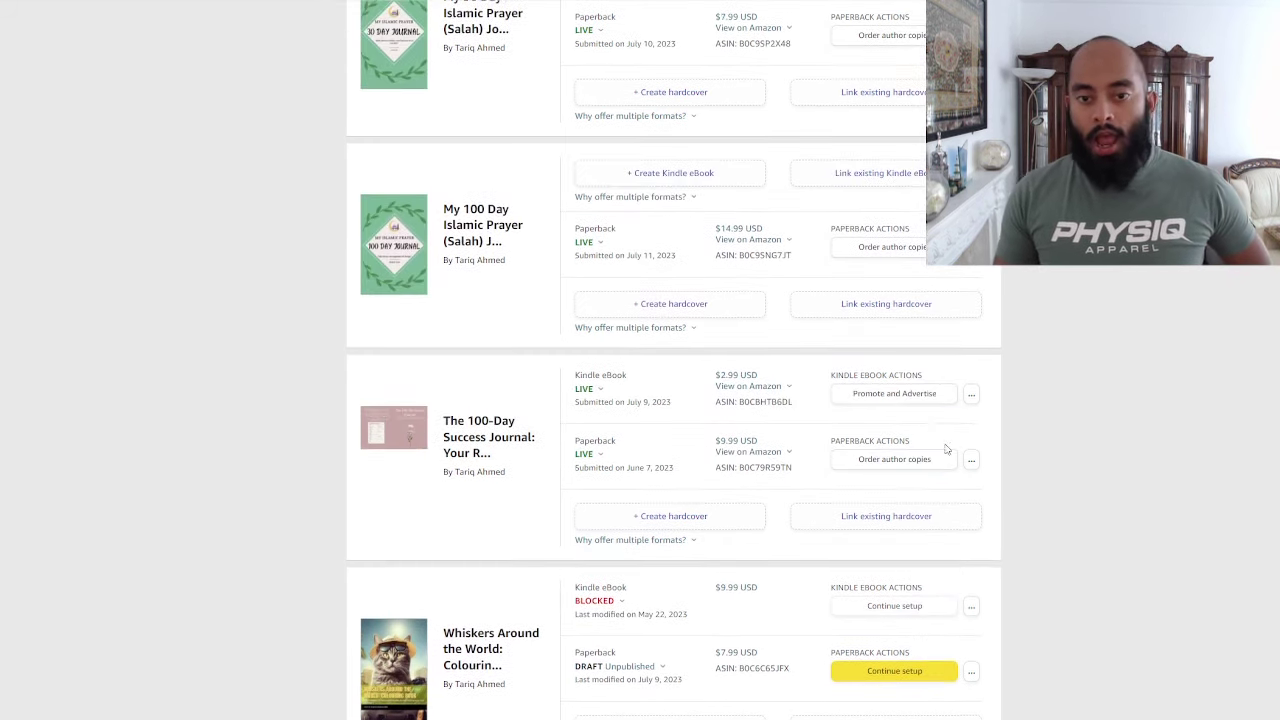
pyautogui.scroll(3, 941, 452)
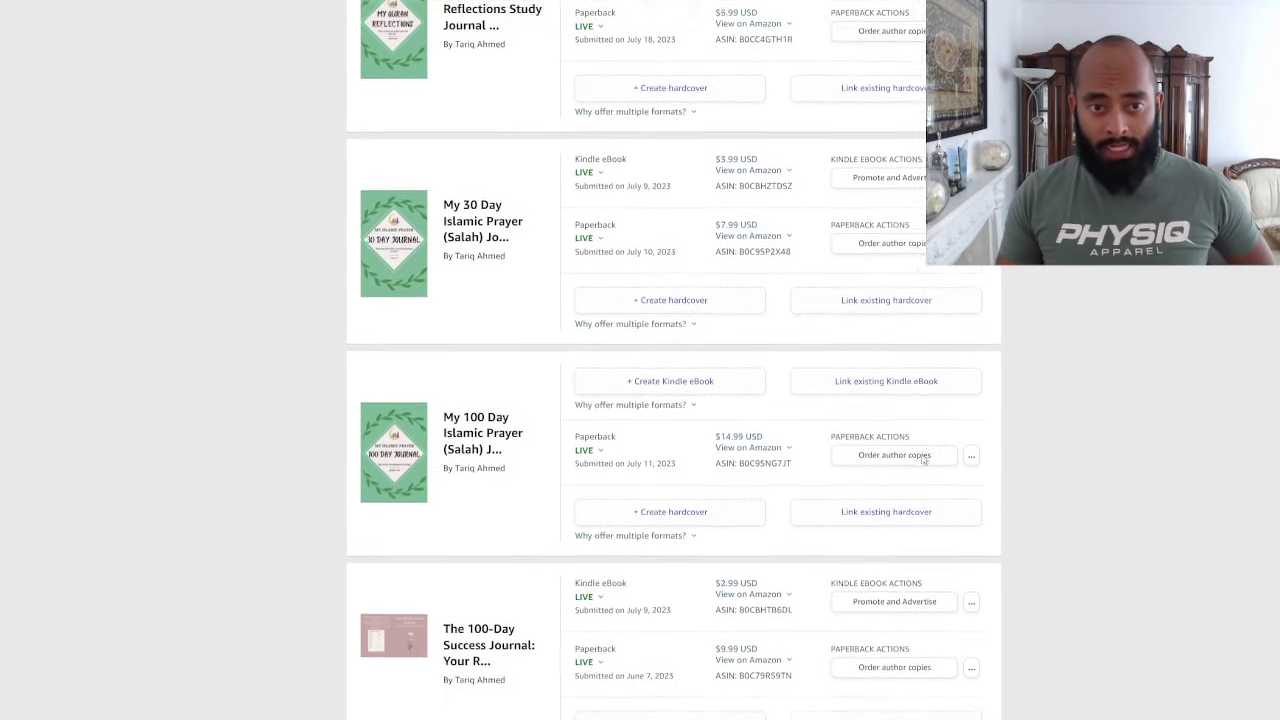
pyautogui.scroll(1, 922, 458)
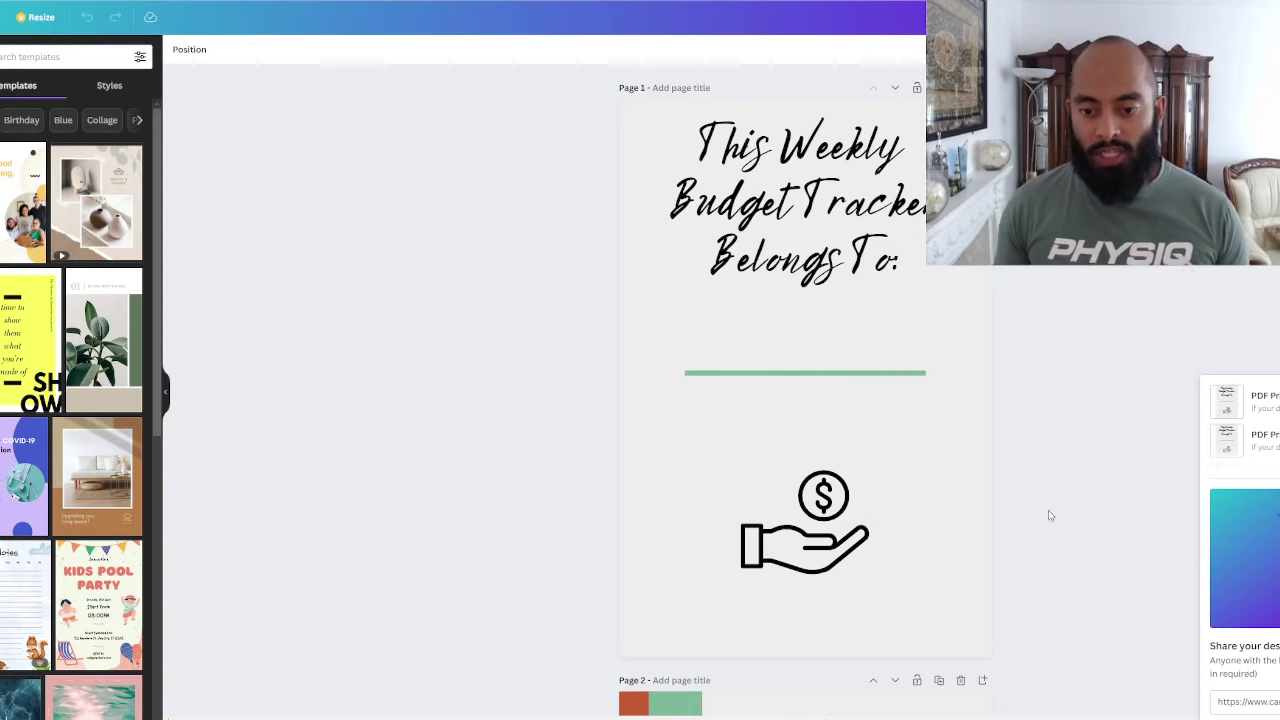
# Dismiss the Canva sharing options panel
pyautogui.scroll(-5, 1054, 408)
pyautogui.scroll(-1, 1040, 403)
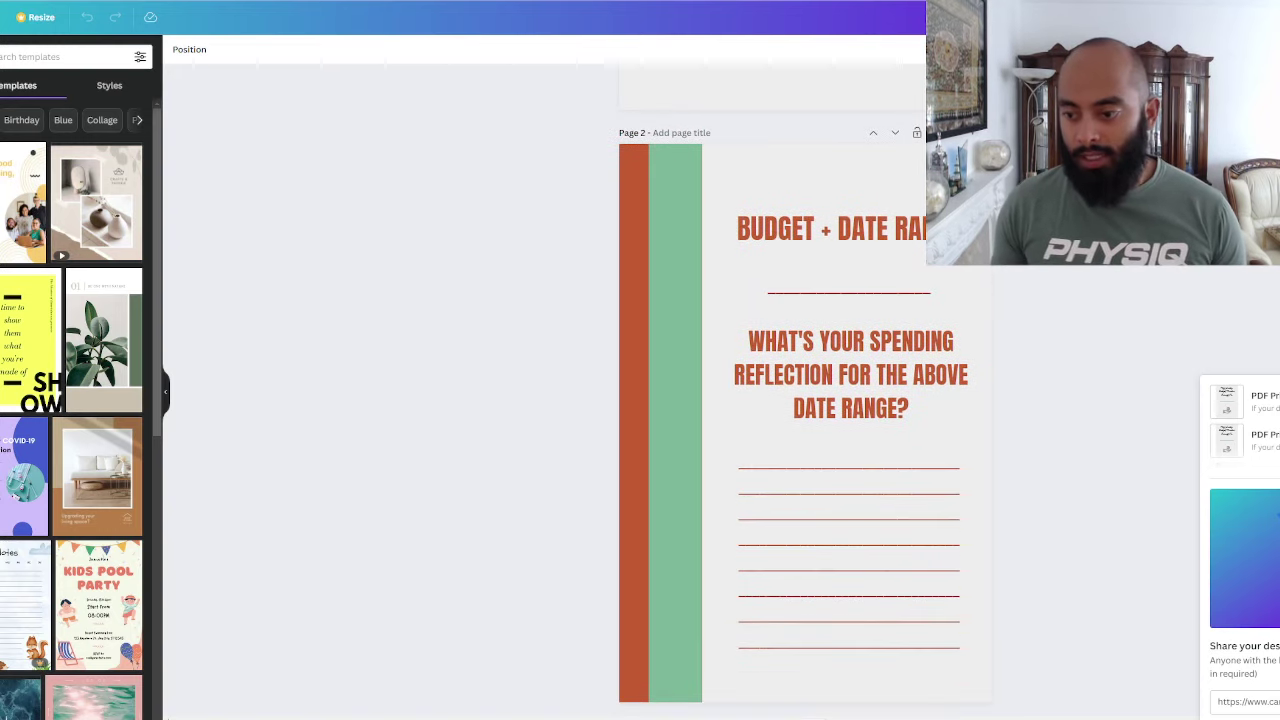
pyautogui.click(1077, 309)
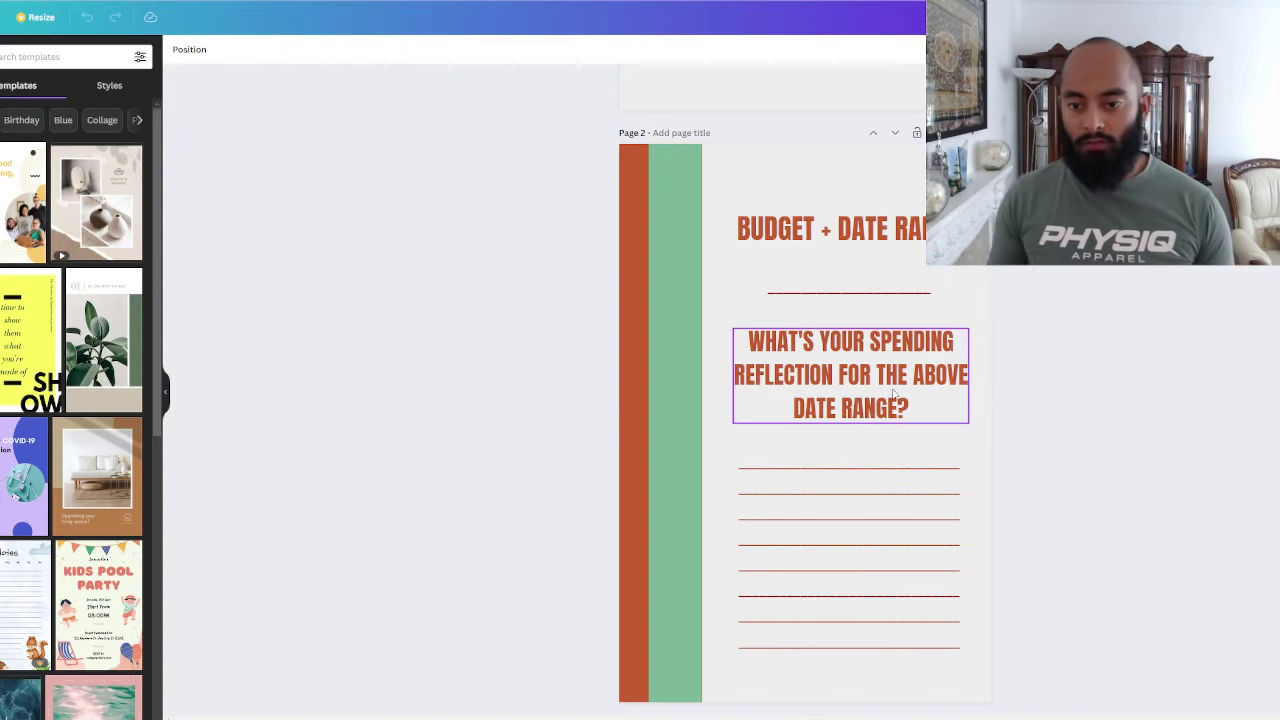
# Review budget tracker Pages 1–3 and deselect the dollar-hand icon
pyautogui.scroll(-2, 1156, 705)
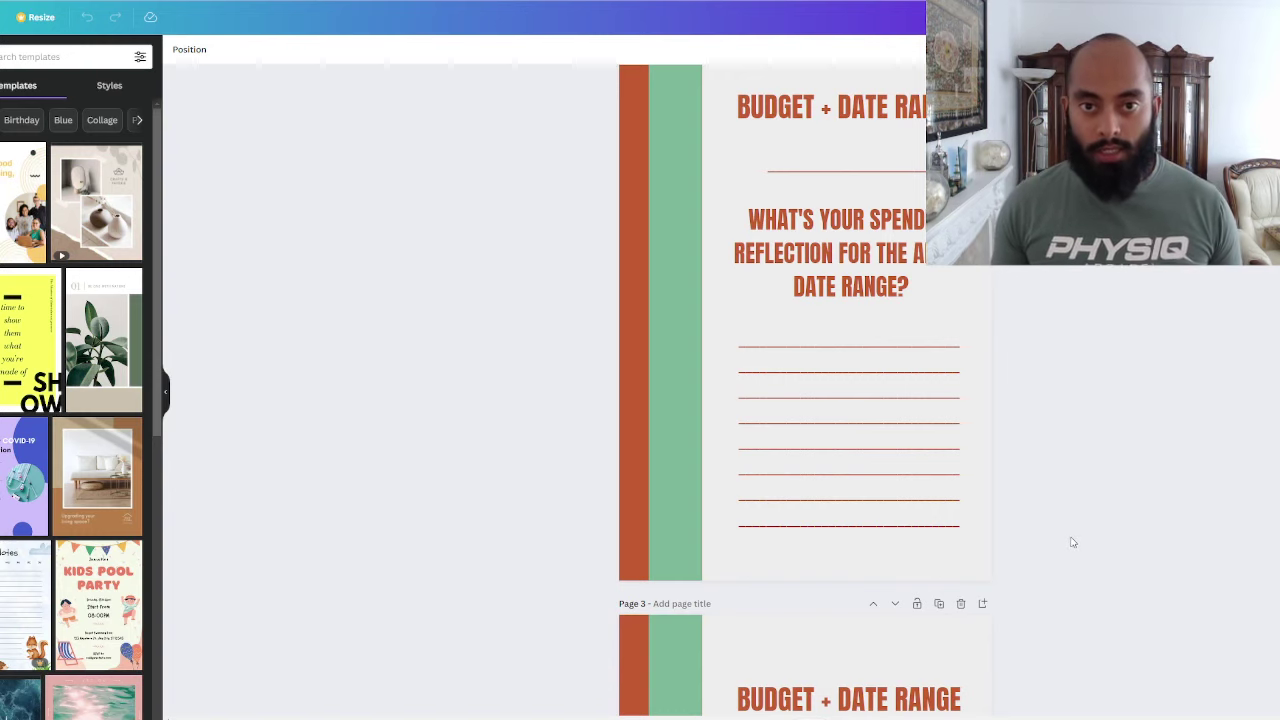
pyautogui.scroll(3, 1034, 476)
pyautogui.scroll(-2, 1032, 475)
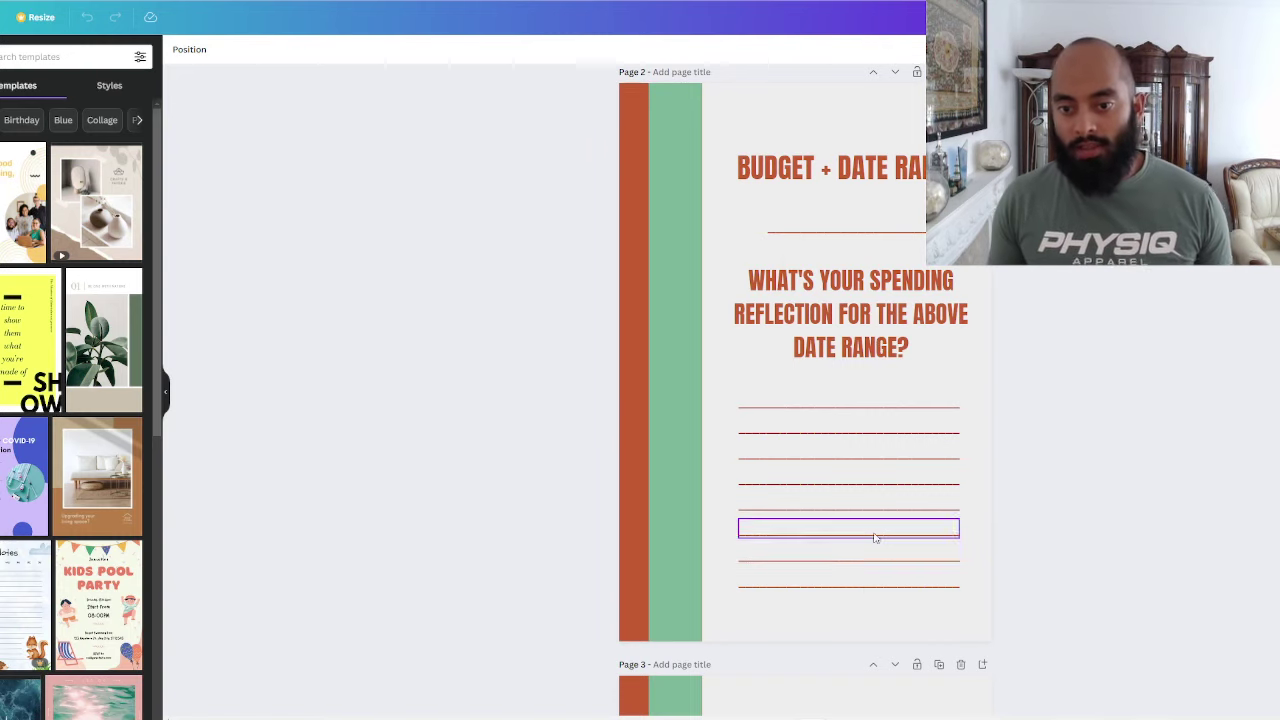
pyautogui.scroll(5, 871, 534)
pyautogui.scroll(-3, 940, 519)
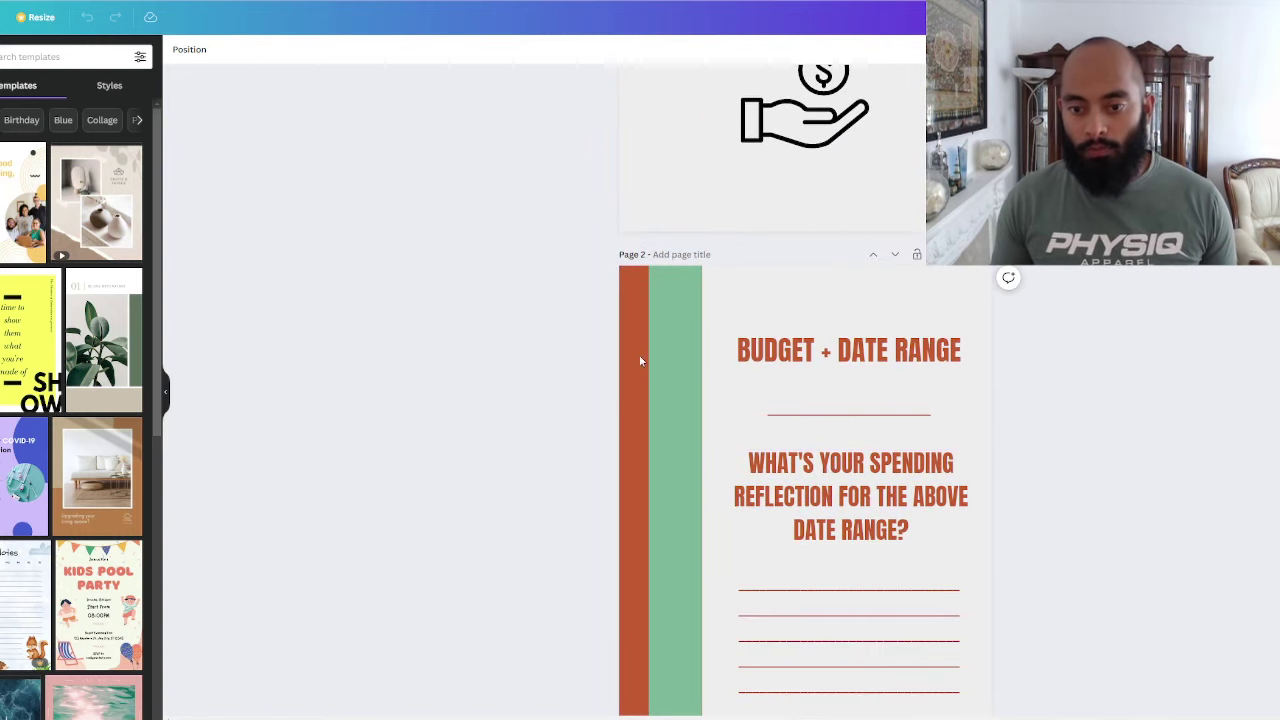
pyautogui.scroll(4, 786, 566)
pyautogui.scroll(3, 786, 566)
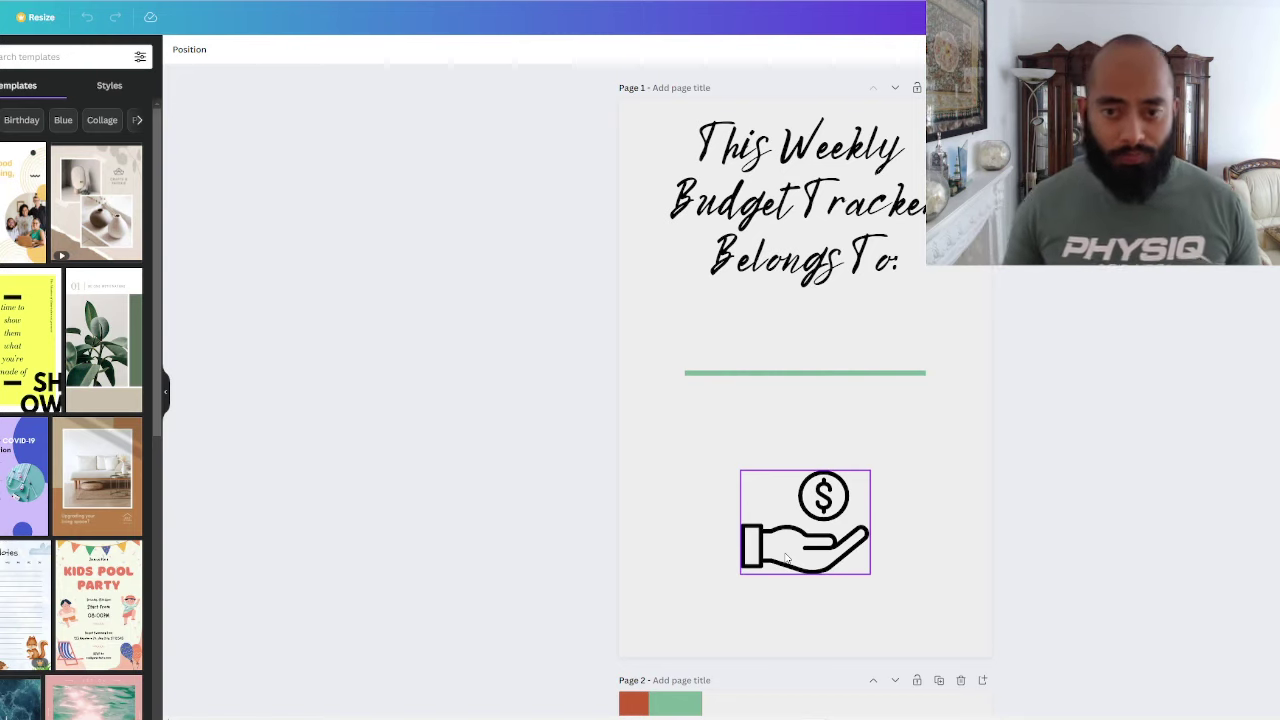
pyautogui.click(751, 291)
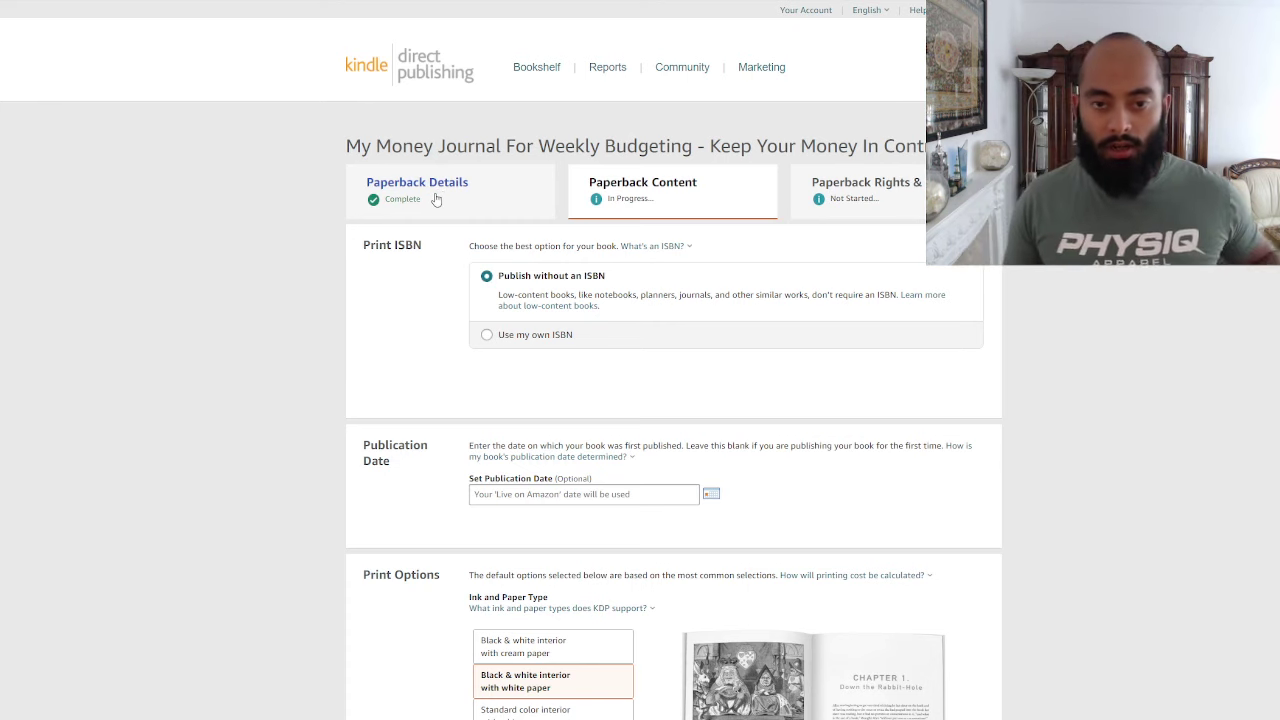
# Return to Paperback Details and review title, author, description and publishing rights
pyautogui.click(435, 199)
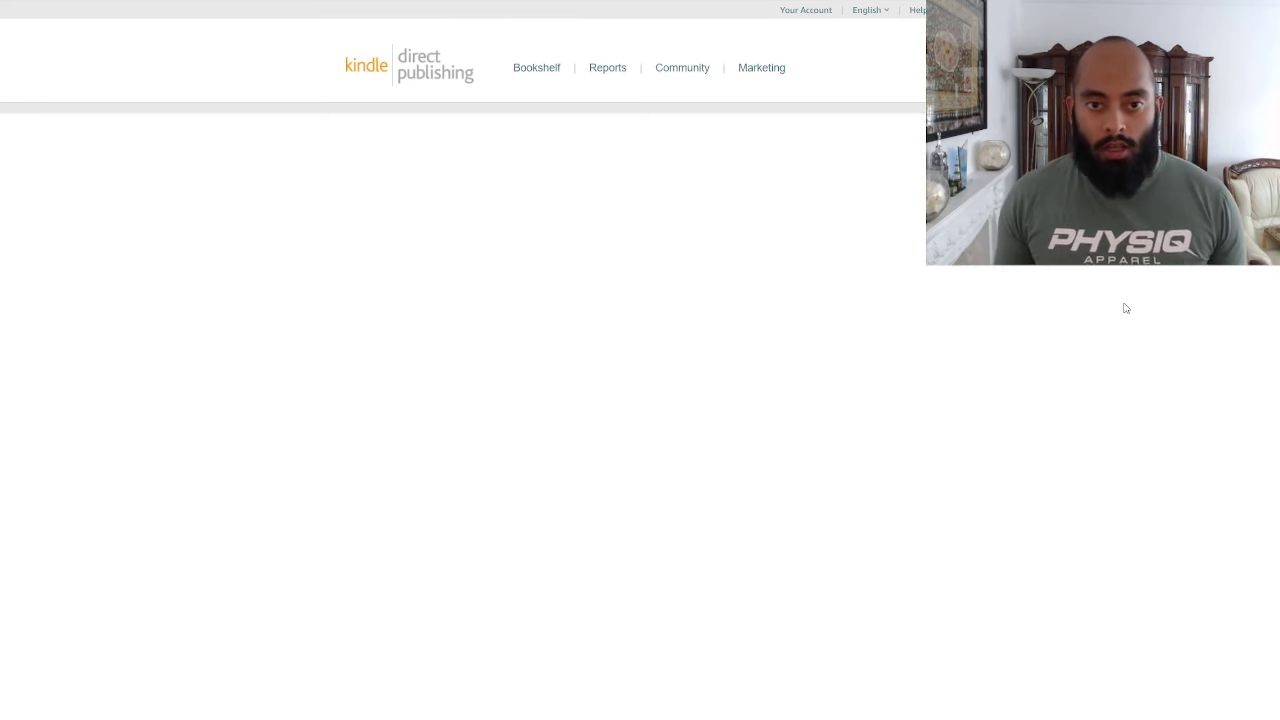
pyautogui.scroll(-2, 1030, 300)
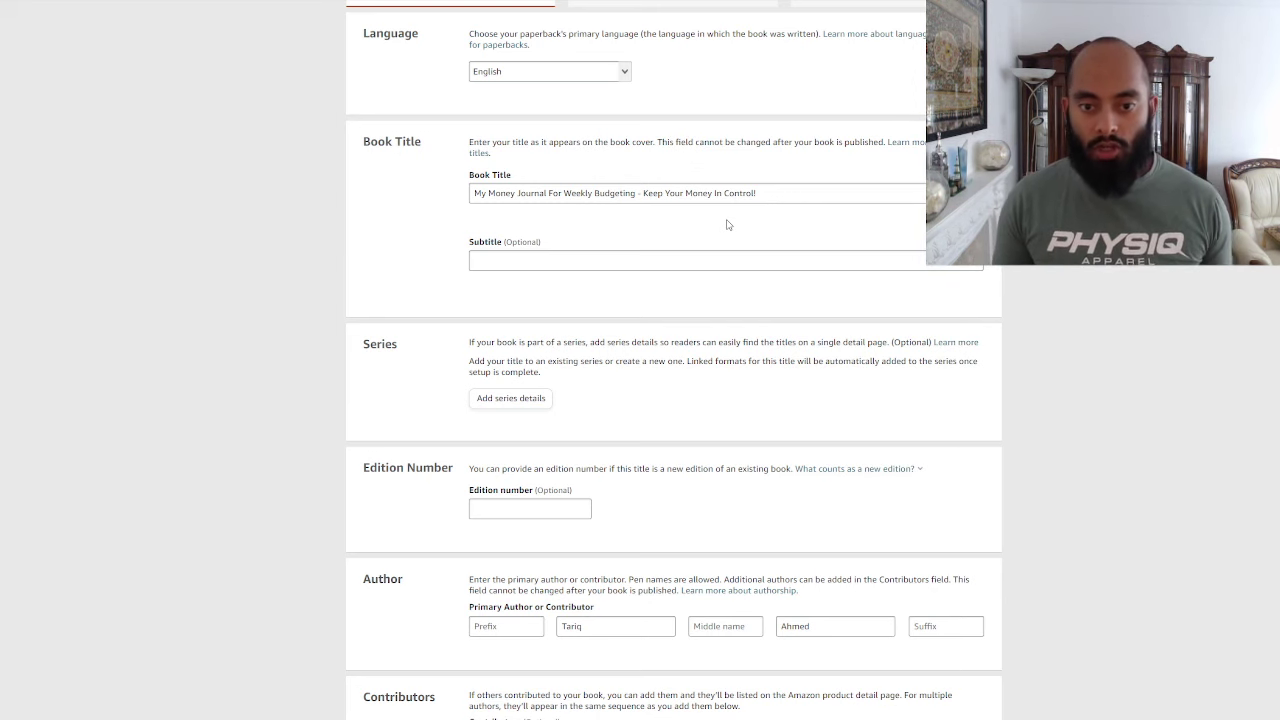
pyautogui.scroll(-4, 727, 224)
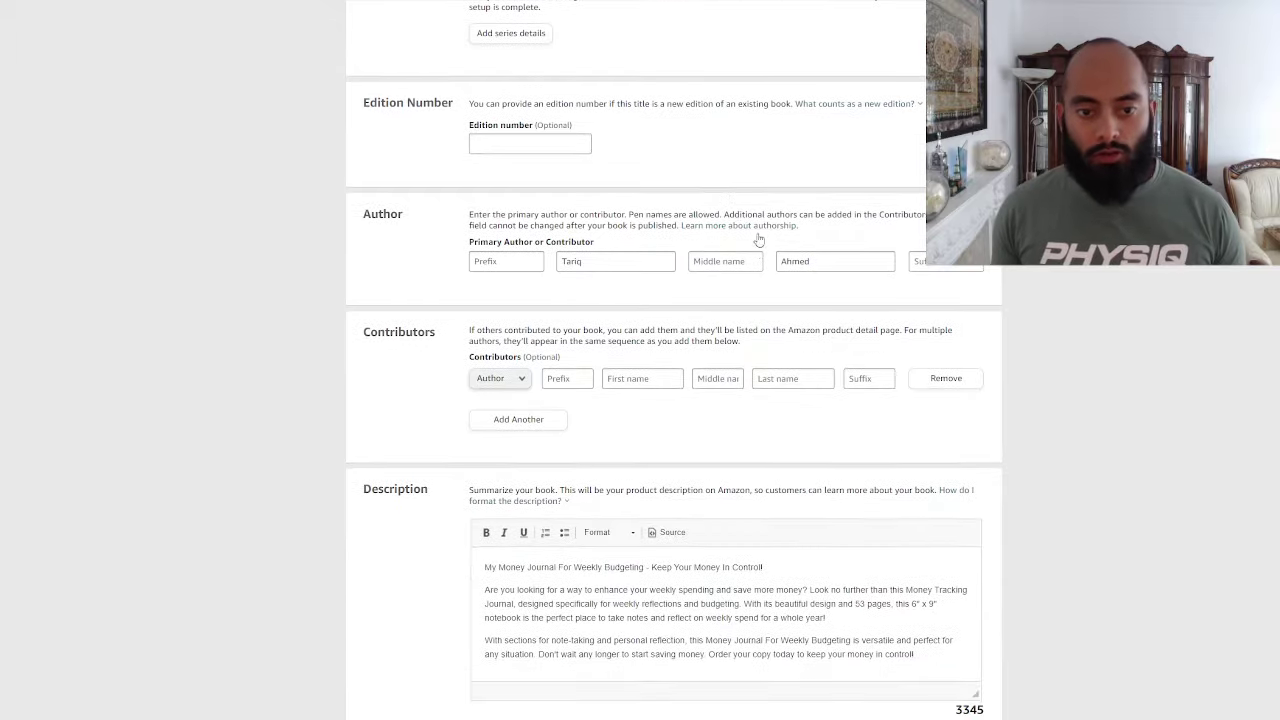
pyautogui.scroll(-3, 781, 261)
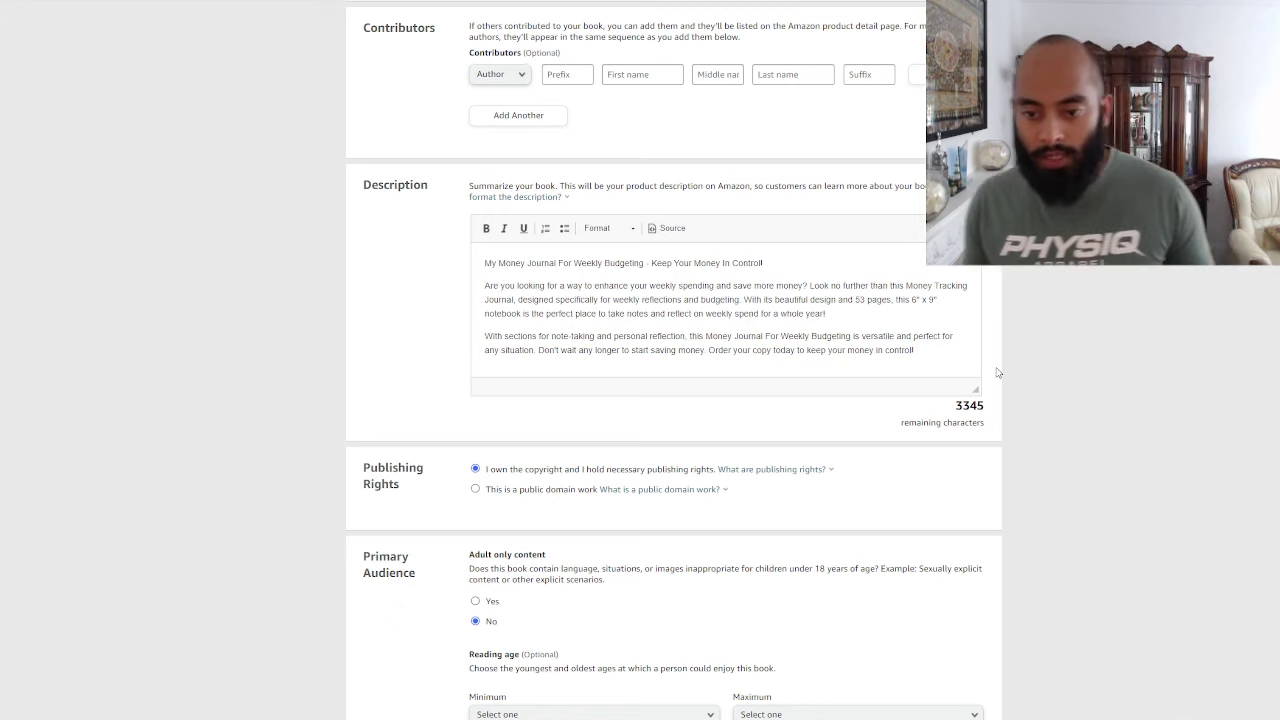
# Scroll past the seven keywords and save the Paperback Details to continue
pyautogui.scroll(-2, 996, 361)
pyautogui.scroll(-1, 995, 360)
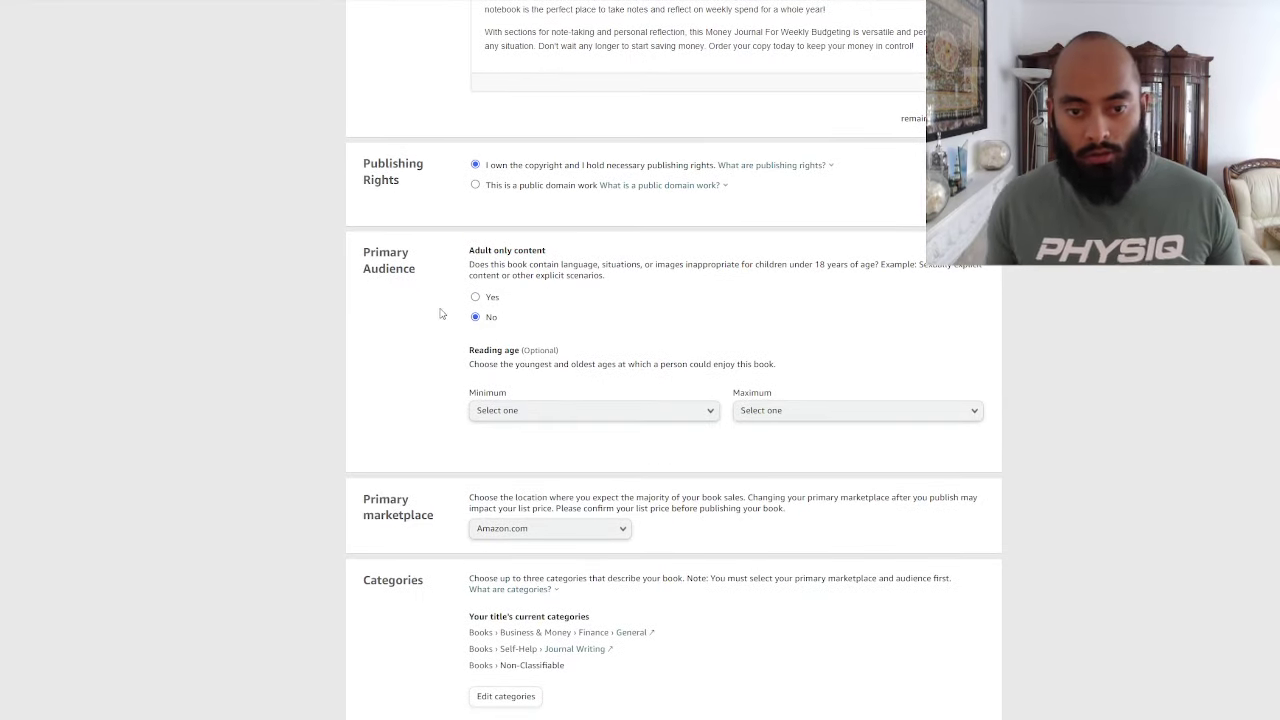
pyautogui.scroll(-1, 617, 335)
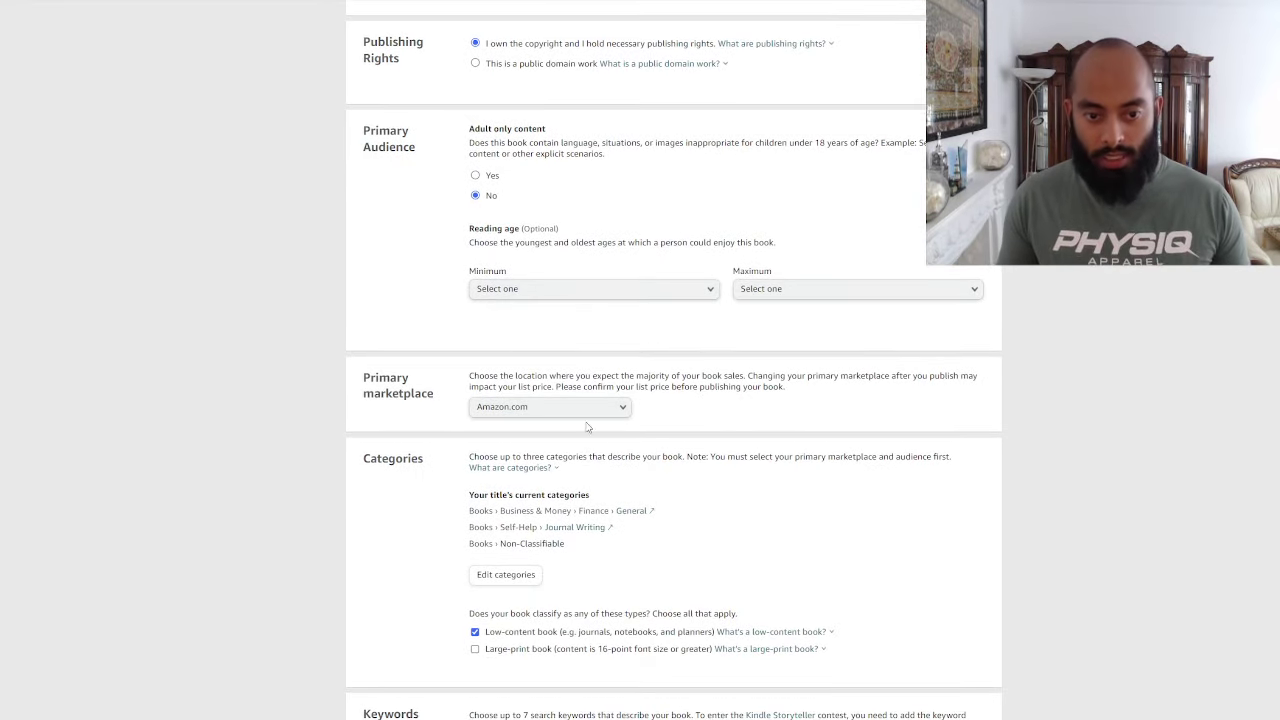
pyautogui.scroll(-2, 558, 414)
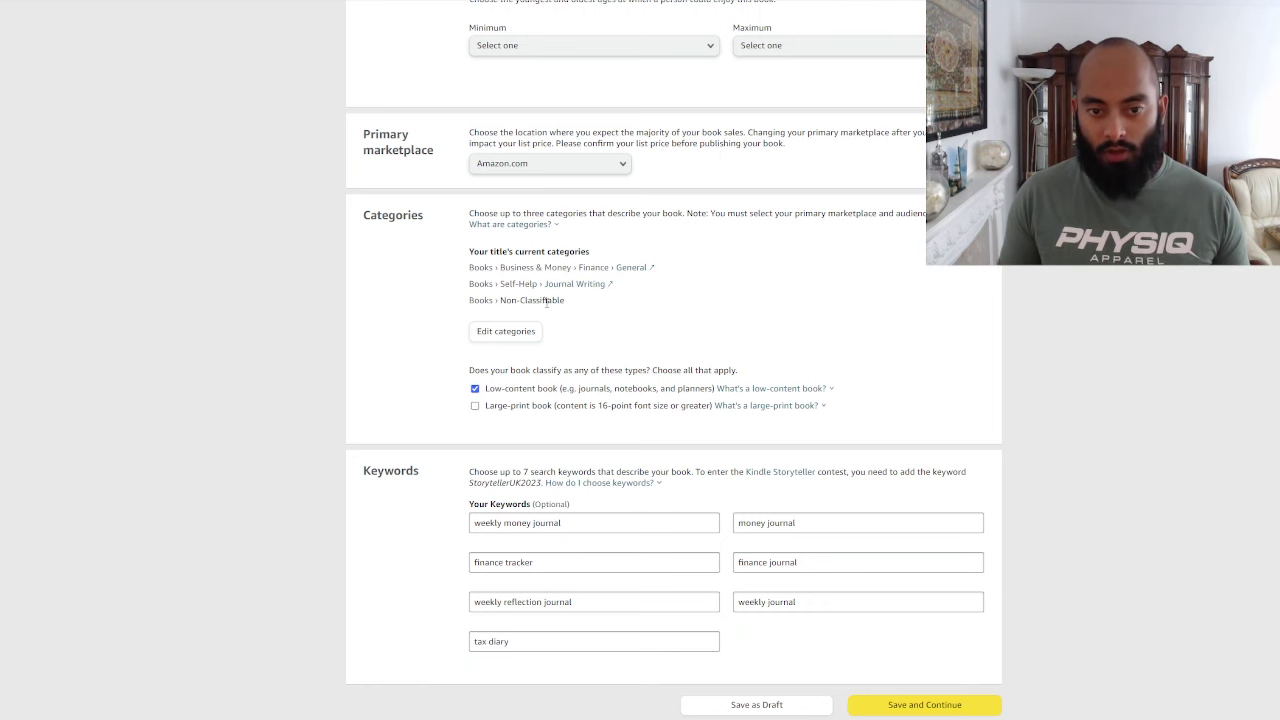
pyautogui.scroll(-1, 614, 326)
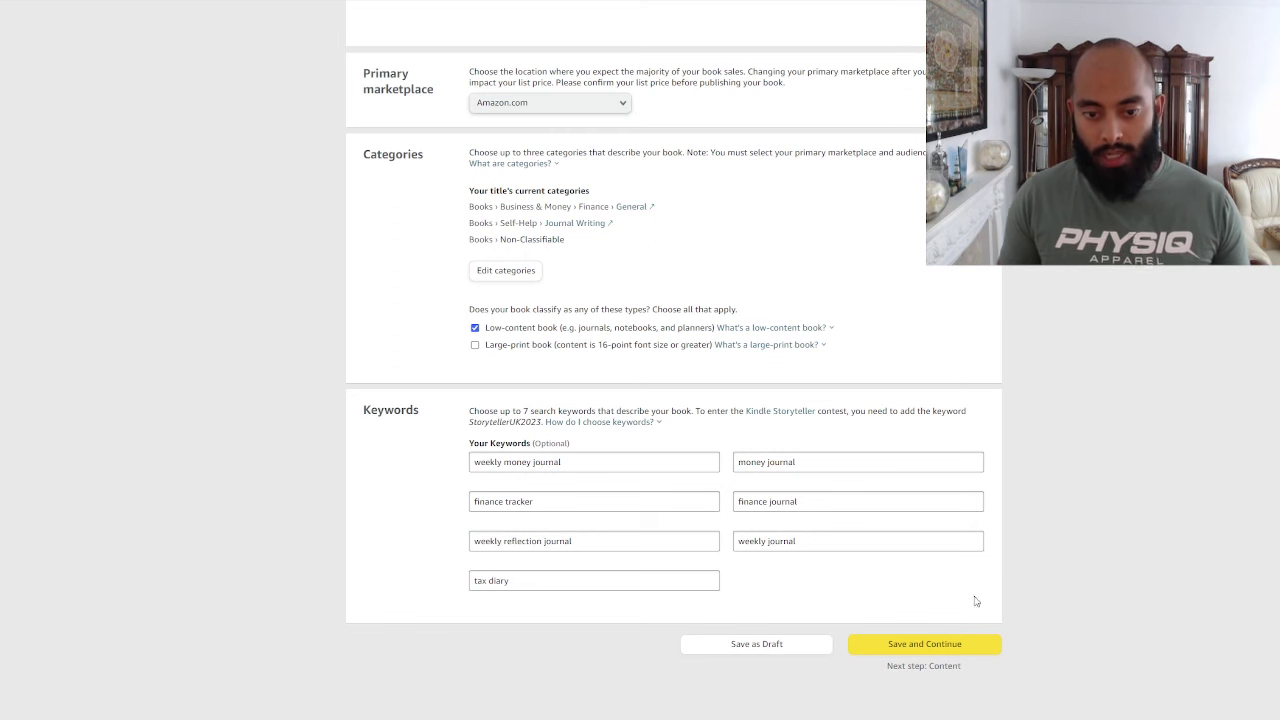
pyautogui.scroll(-2, 975, 601)
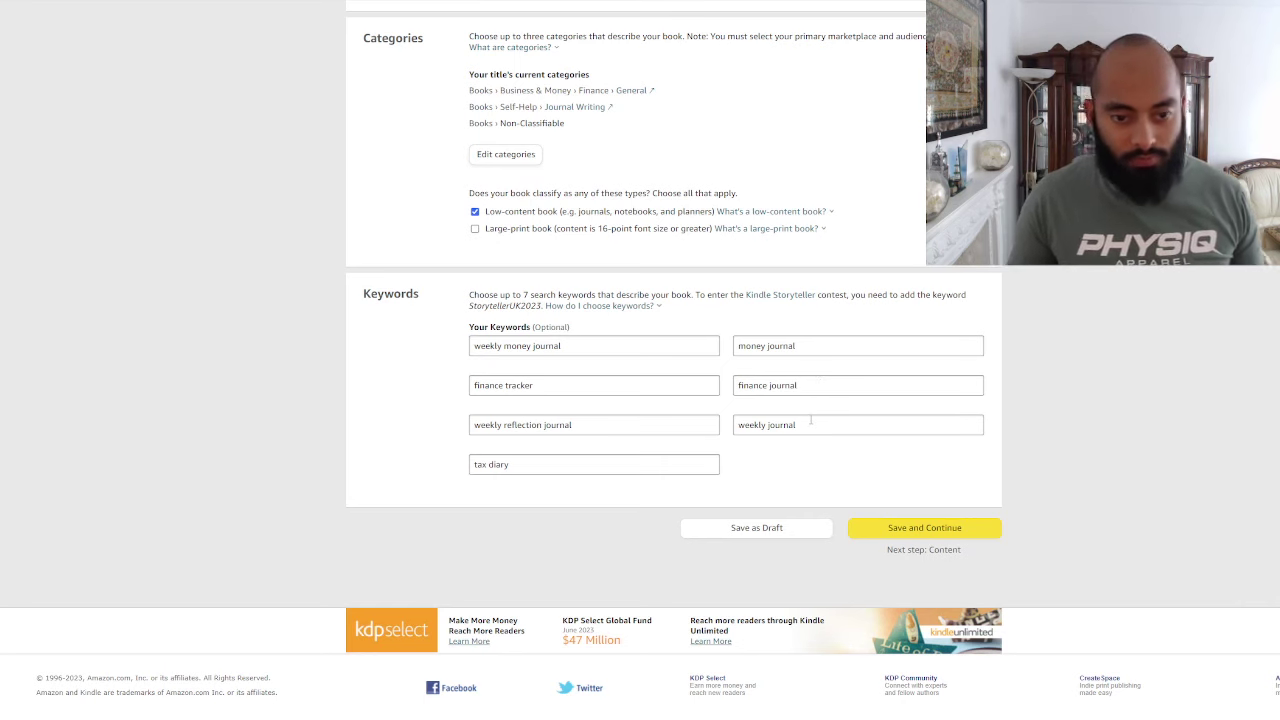
pyautogui.click(938, 527)
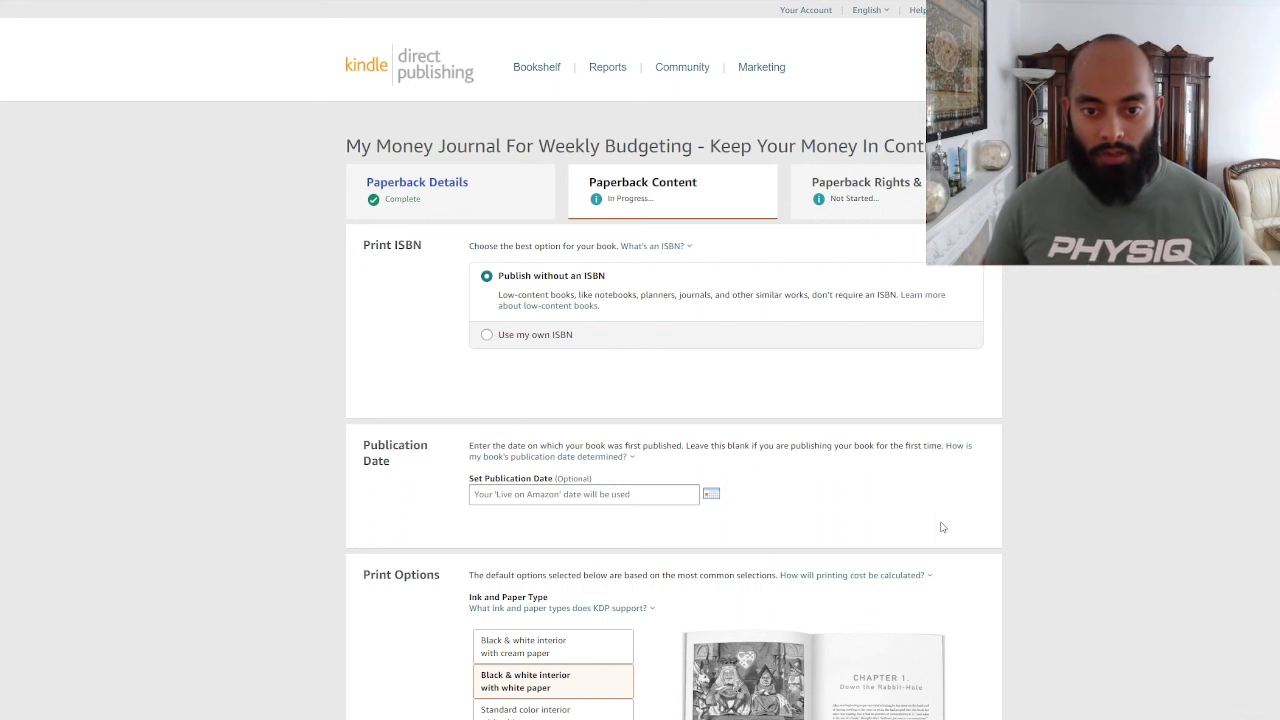
# Review Print Options, Manuscript and Book Cover, then launch the Print Previewer
pyautogui.scroll(-3, 811, 389)
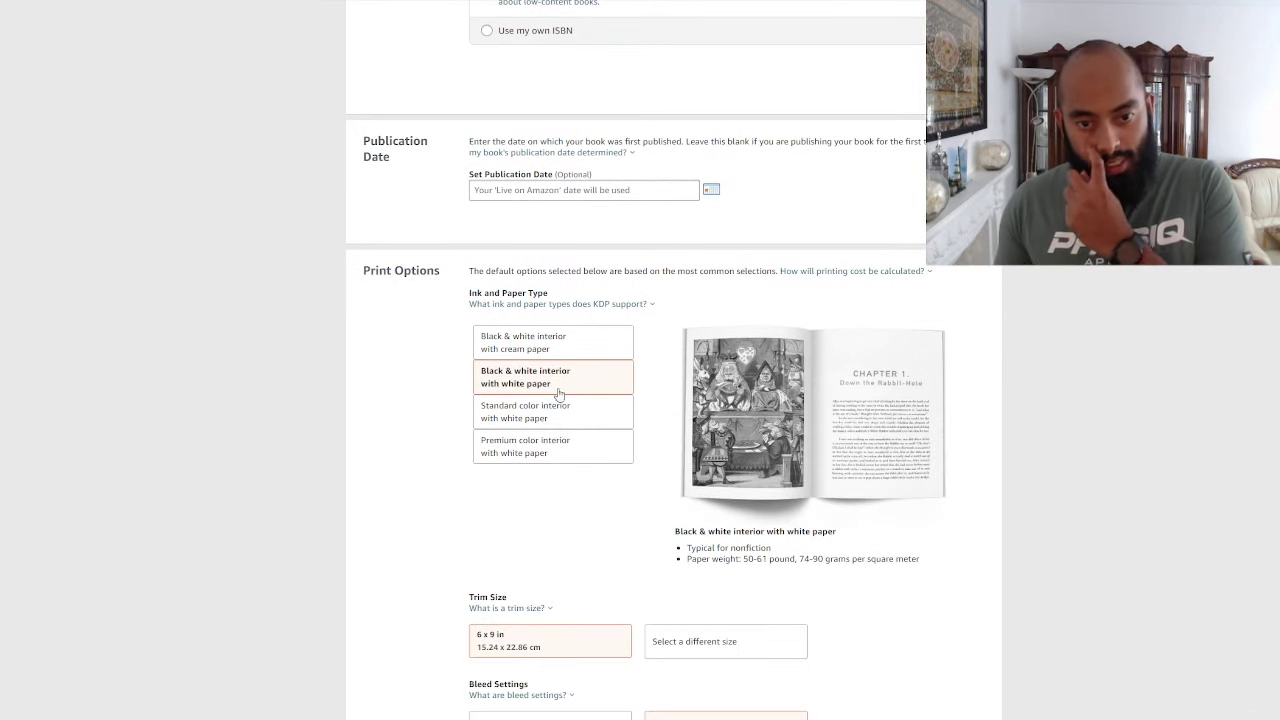
pyautogui.scroll(-3, 677, 398)
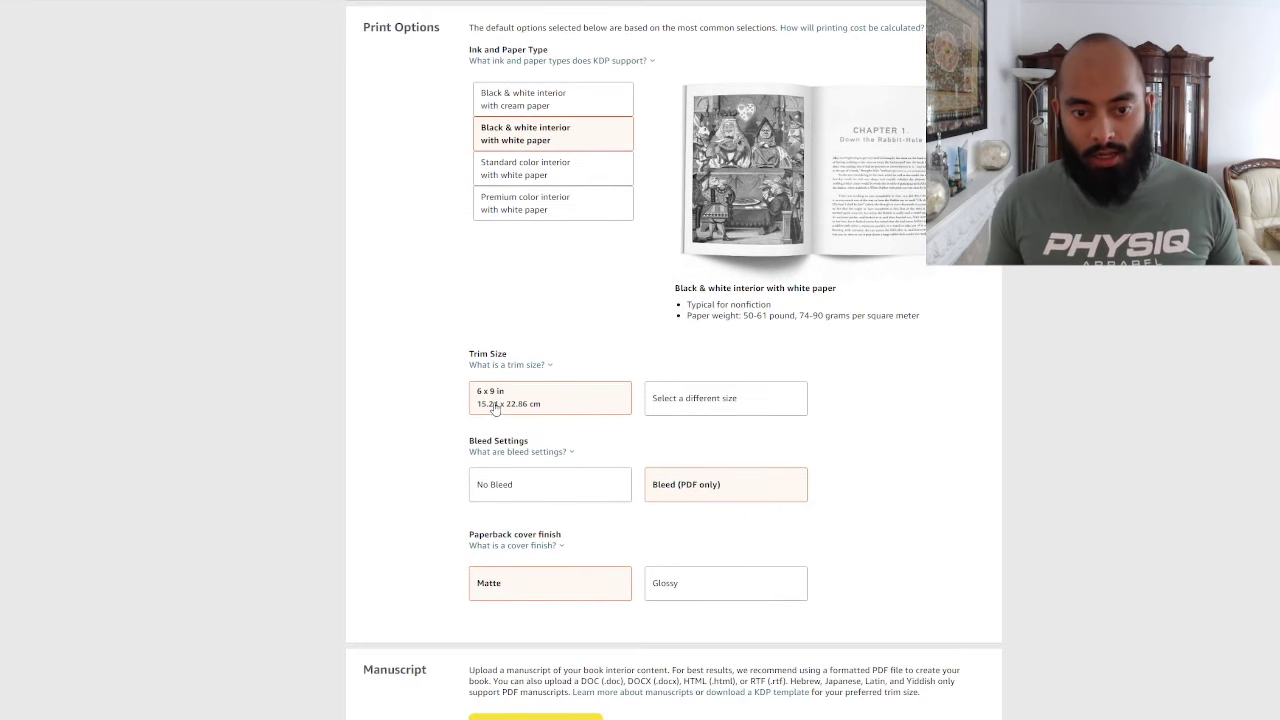
pyautogui.scroll(-5, 677, 502)
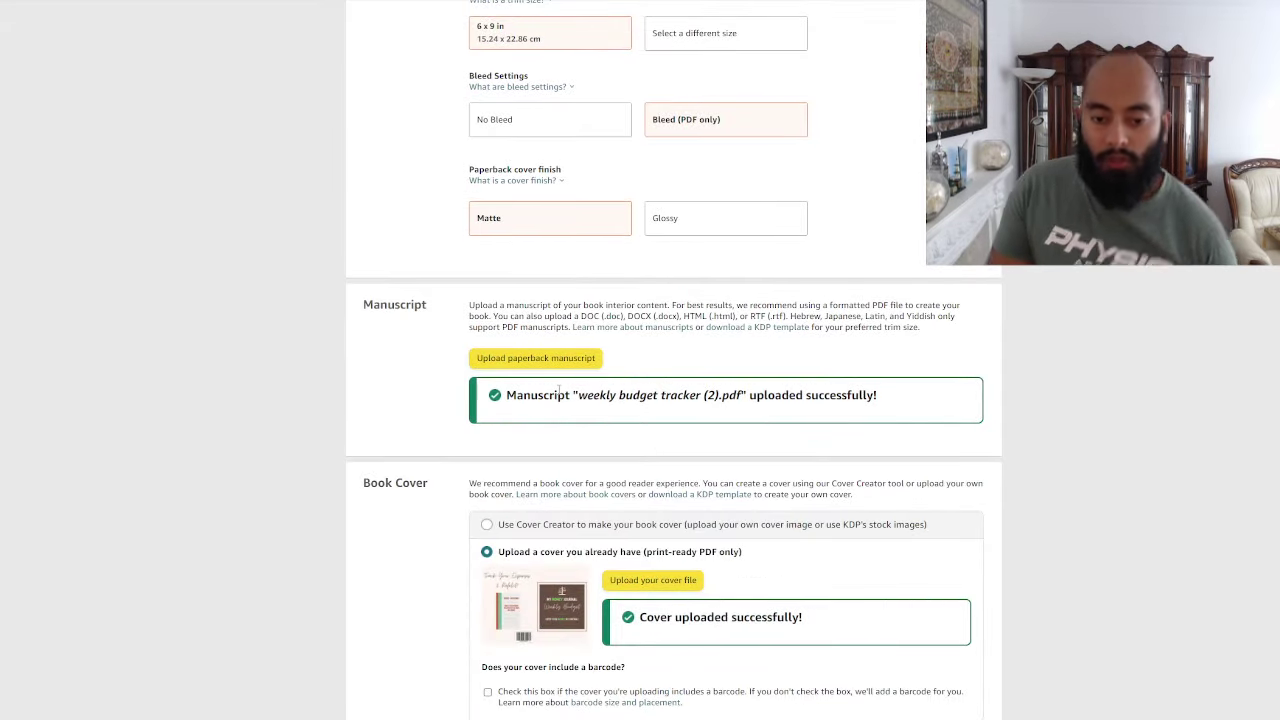
pyautogui.scroll(-5, 558, 390)
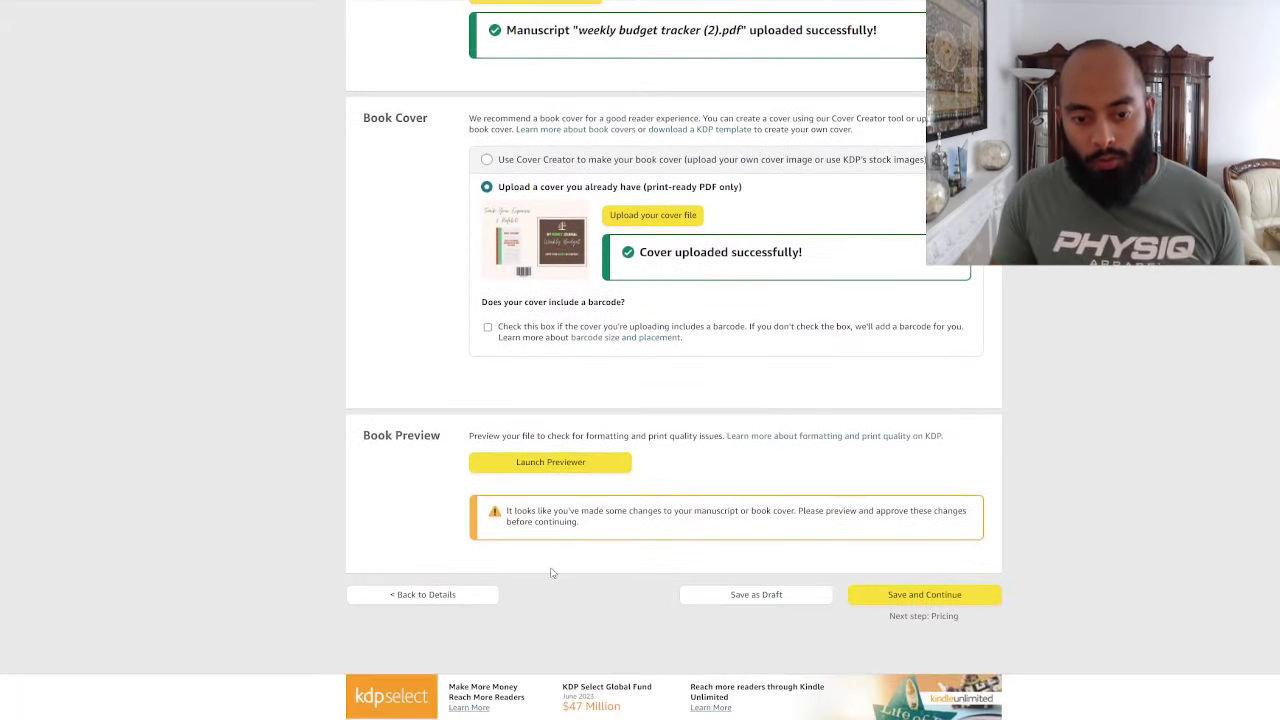
pyautogui.click(534, 462)
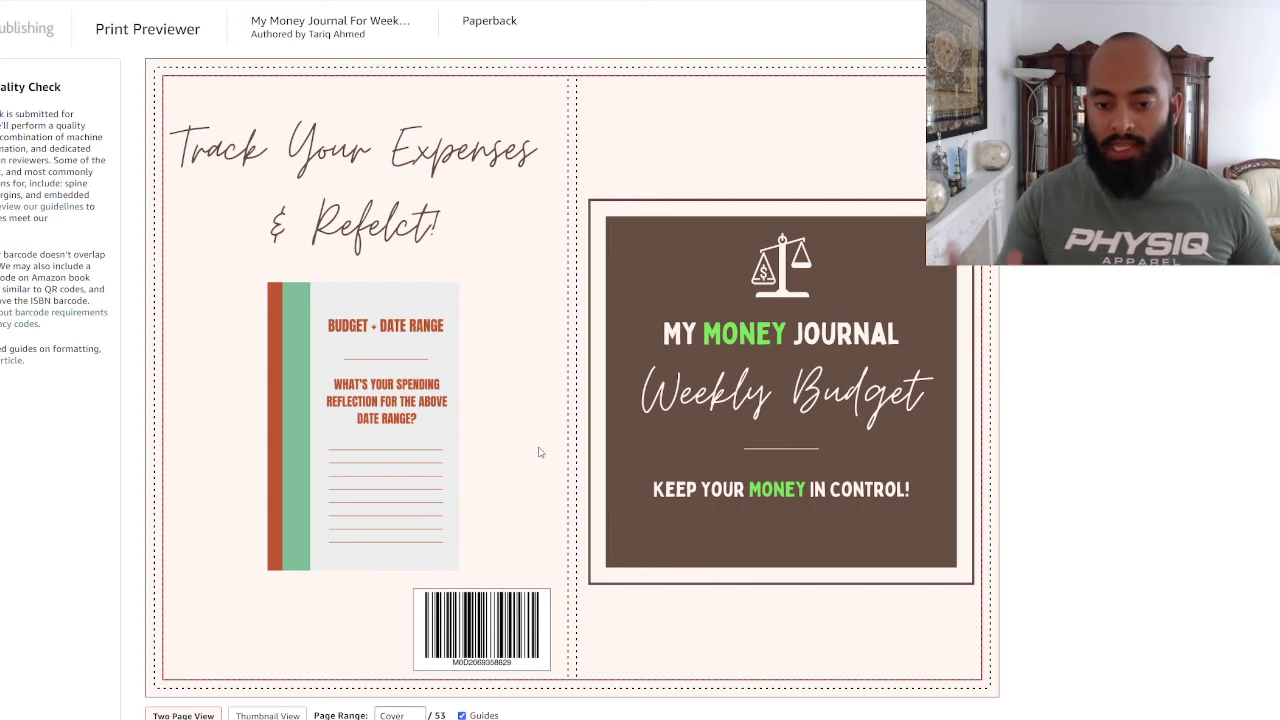
# Advance the previewer from the cover spread to interior page 1
pyautogui.moveTo(966, 318)
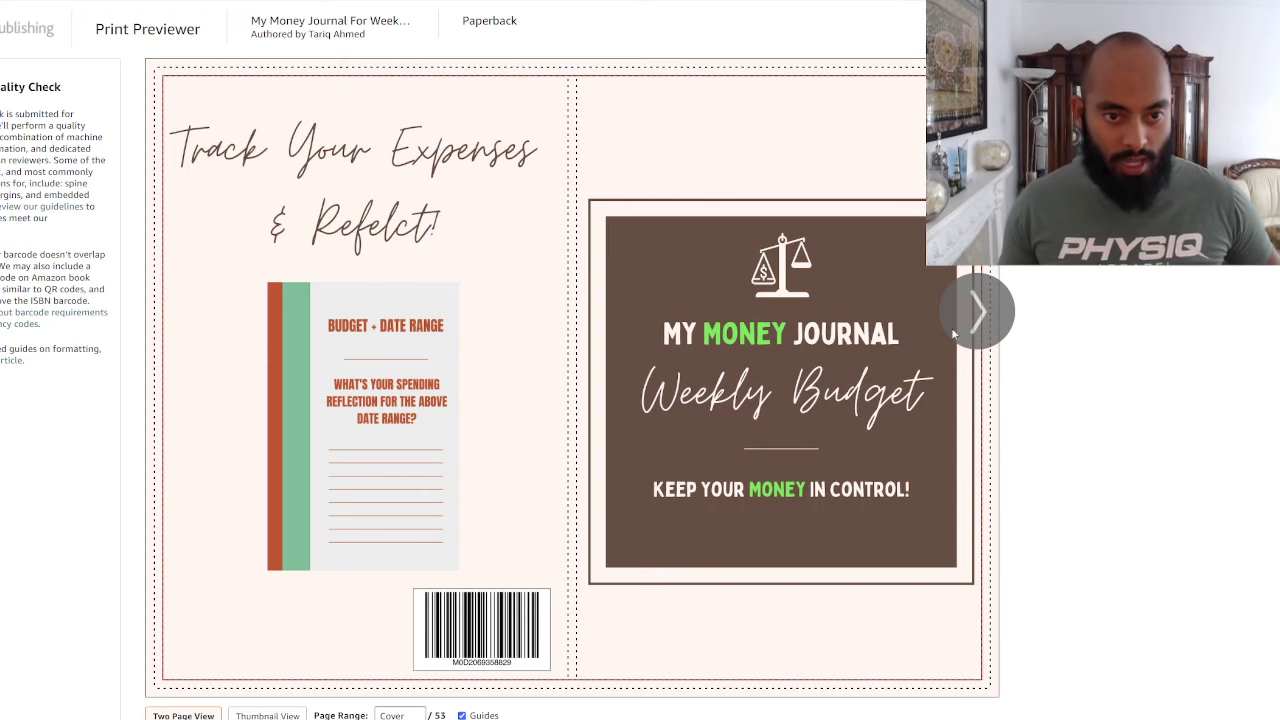
pyautogui.click(983, 317)
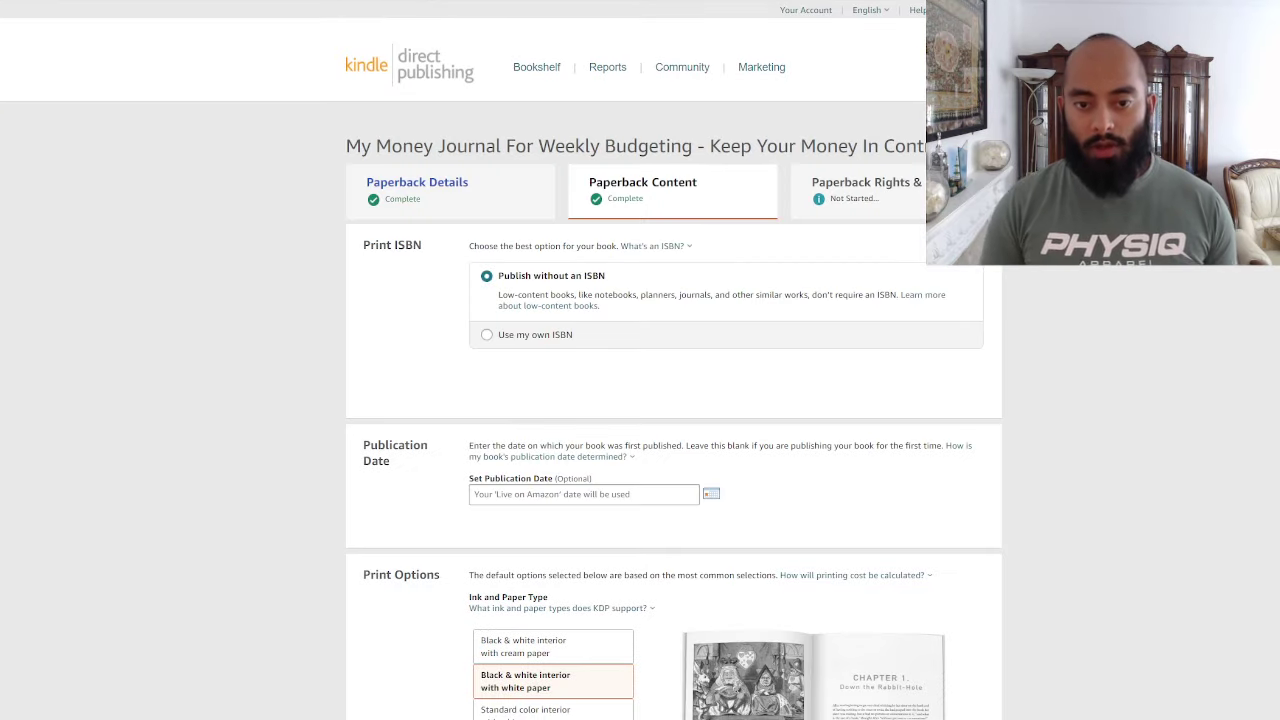
# Review the $2.30 Amazon.com and UK printing costs, then save the content
pyautogui.scroll(-10, 877, 360)
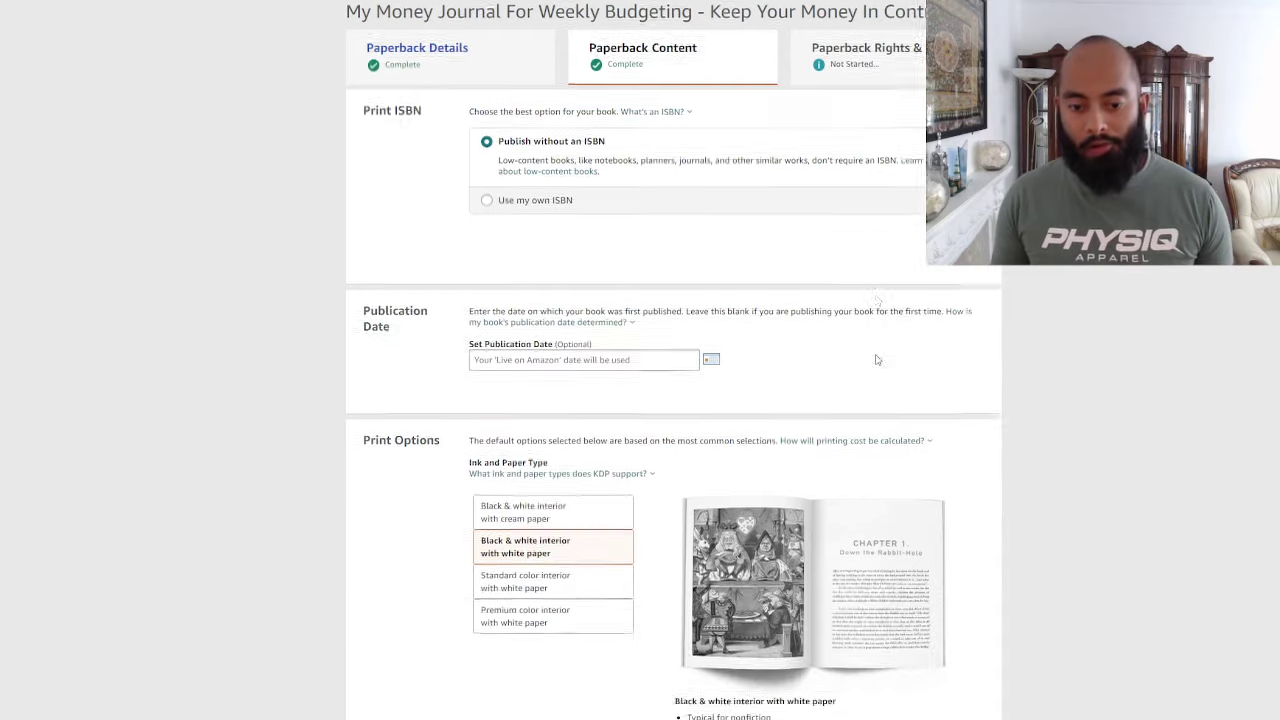
pyautogui.scroll(-5, 877, 360)
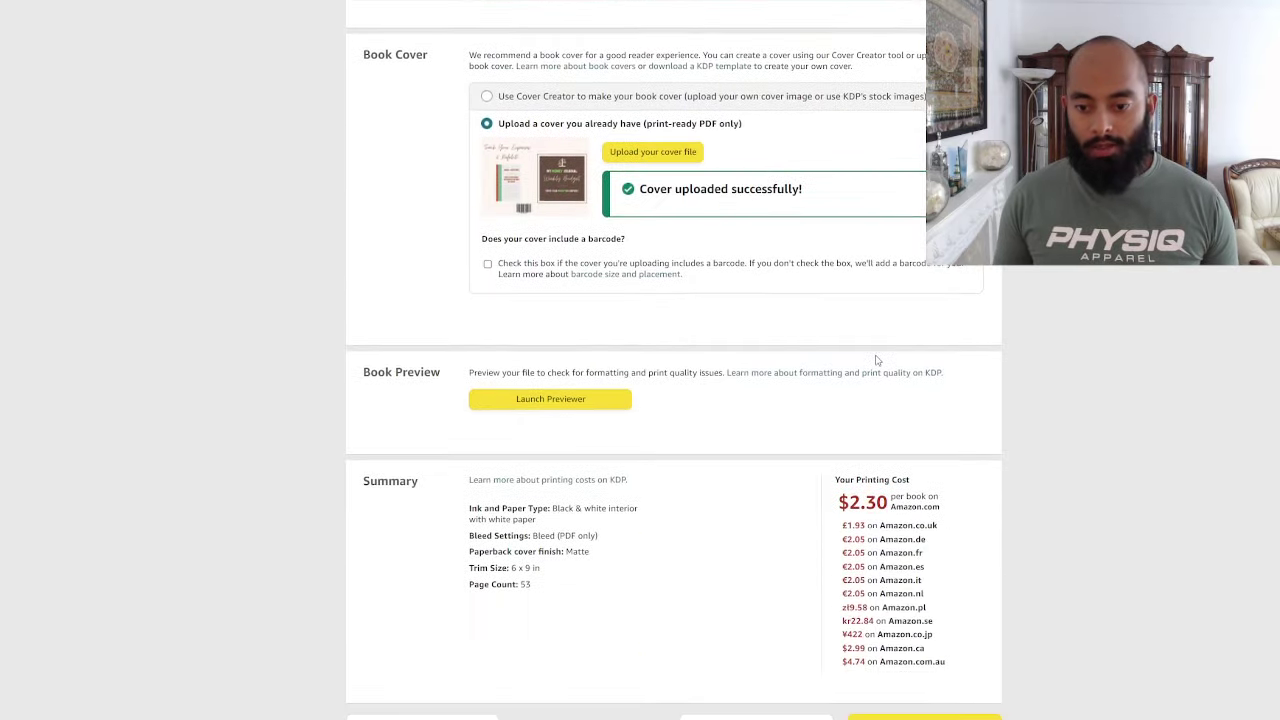
pyautogui.moveTo(839, 325)
pyautogui.mouseDown()
pyautogui.moveTo(887, 324)
pyautogui.moveTo(840, 349)
pyautogui.mouseUp()
pyautogui.click(862, 344)
pyautogui.click(862, 372)
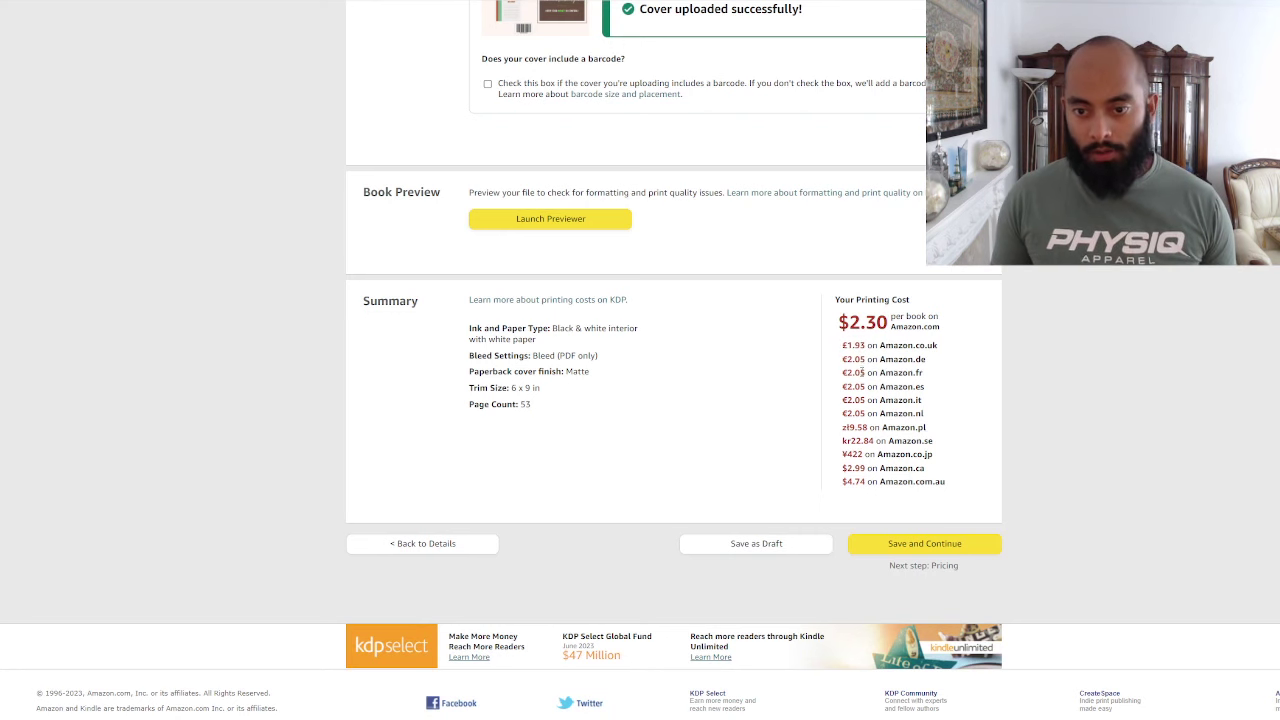
pyautogui.click(933, 546)
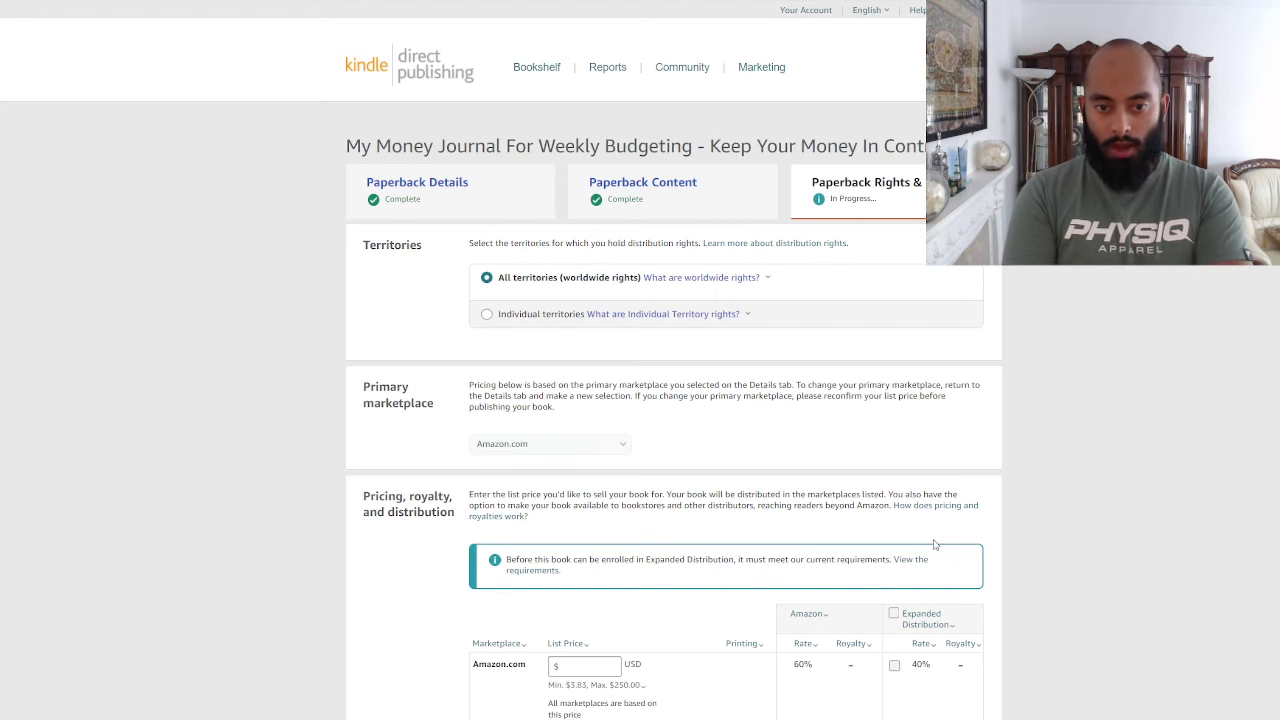
# Check the minimum list price note and set the Amazon.com price to 4.99 USD
pyautogui.scroll(-5, 903, 440)
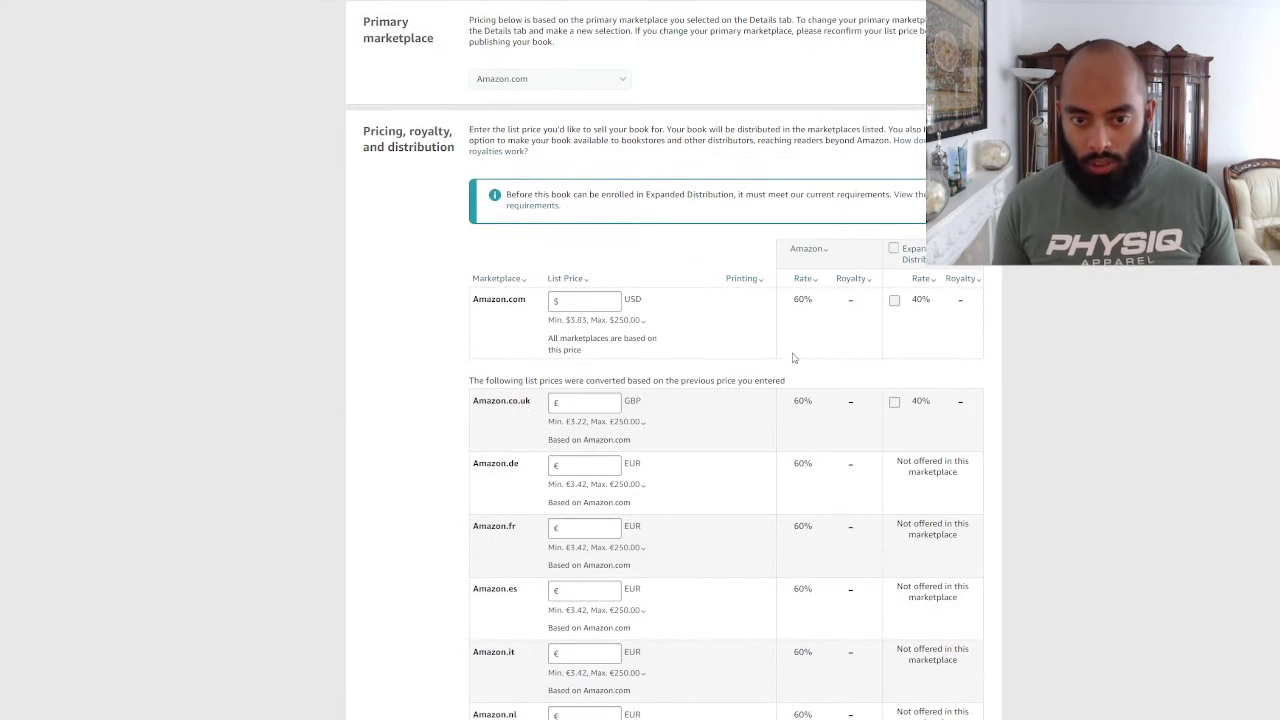
pyautogui.click(567, 319)
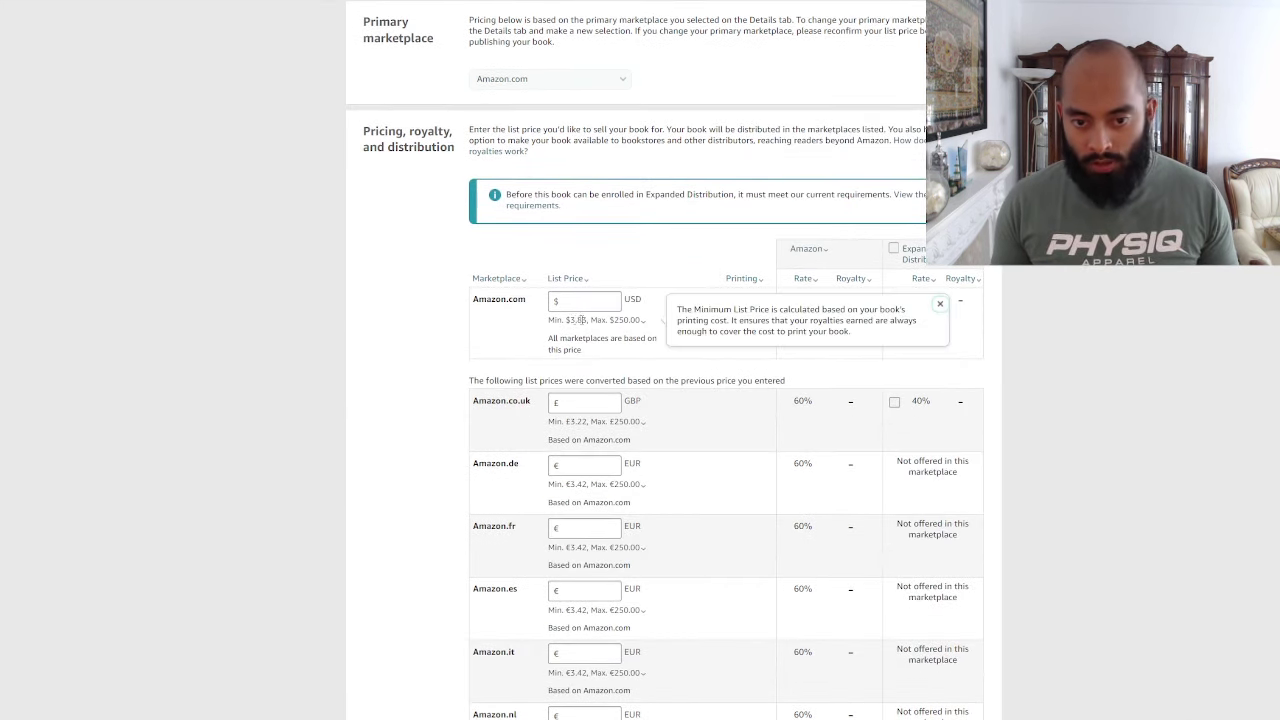
pyautogui.click(940, 304)
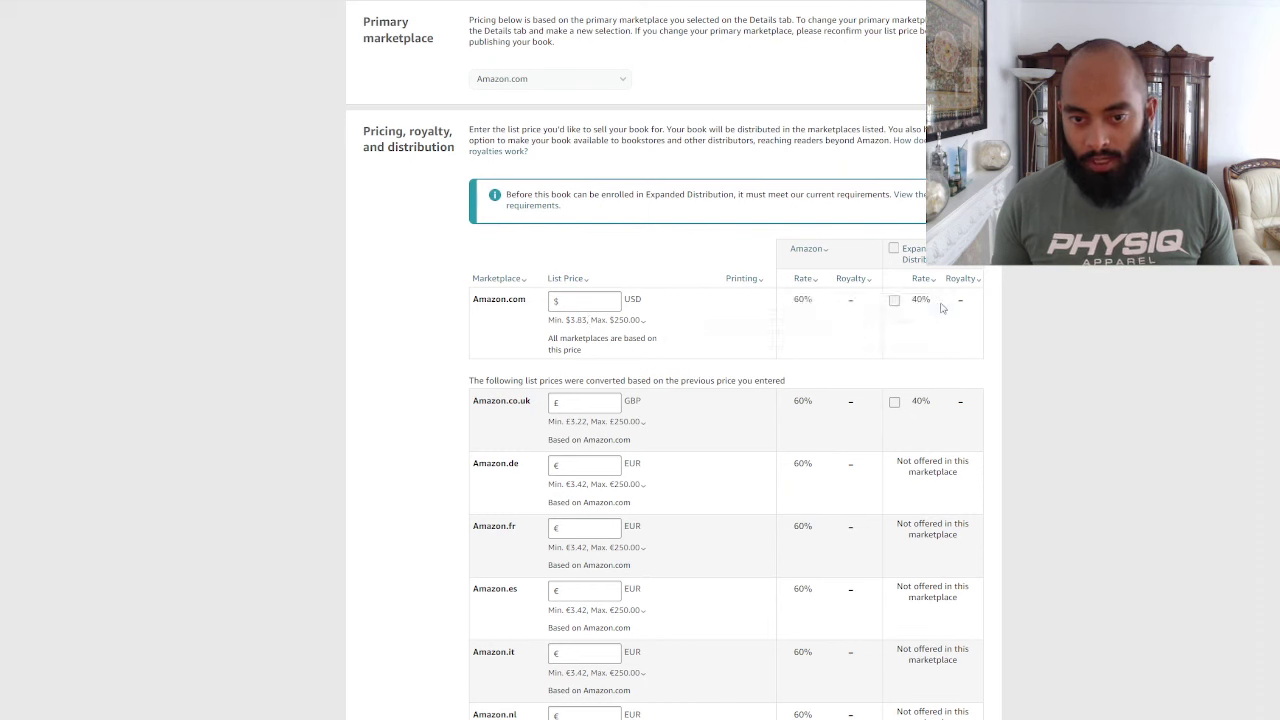
pyautogui.click(558, 300)
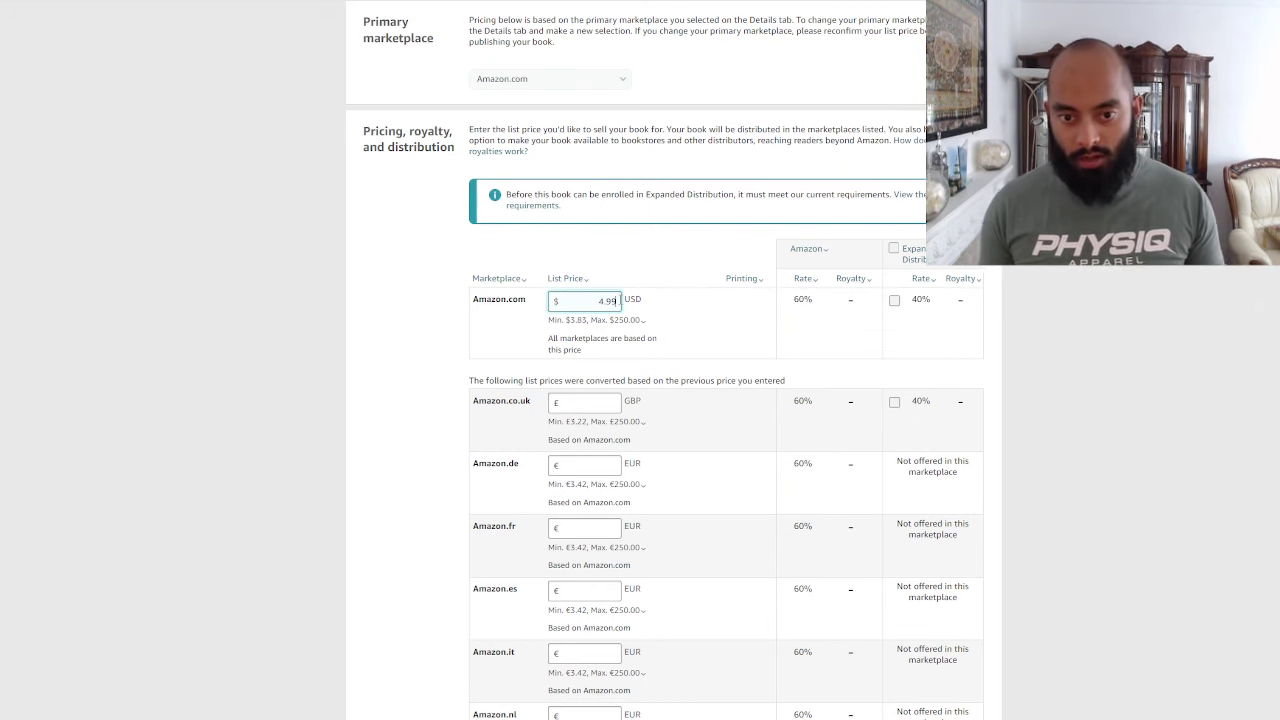
pyautogui.click(621, 412)
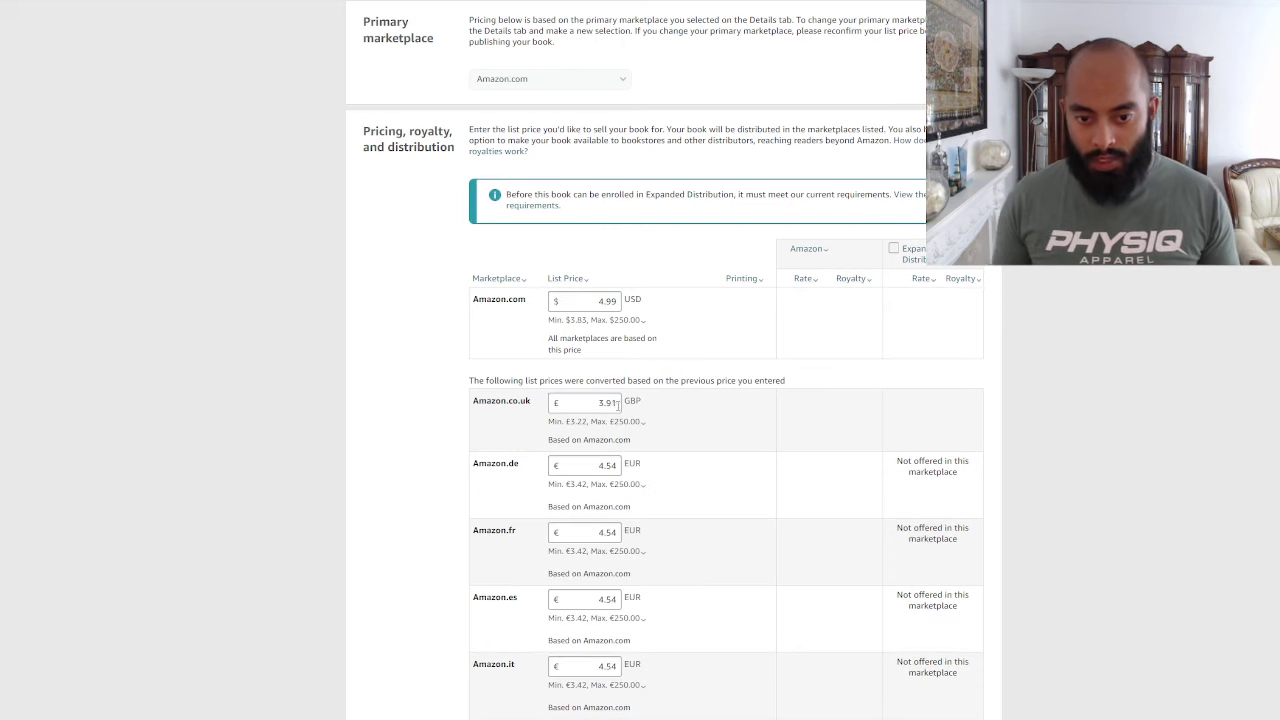
# Set the Amazon.co.uk, Amazon.de and Amazon.fr list prices to 4.99
pyautogui.doubleClick(619, 404)
pyautogui.write('4')
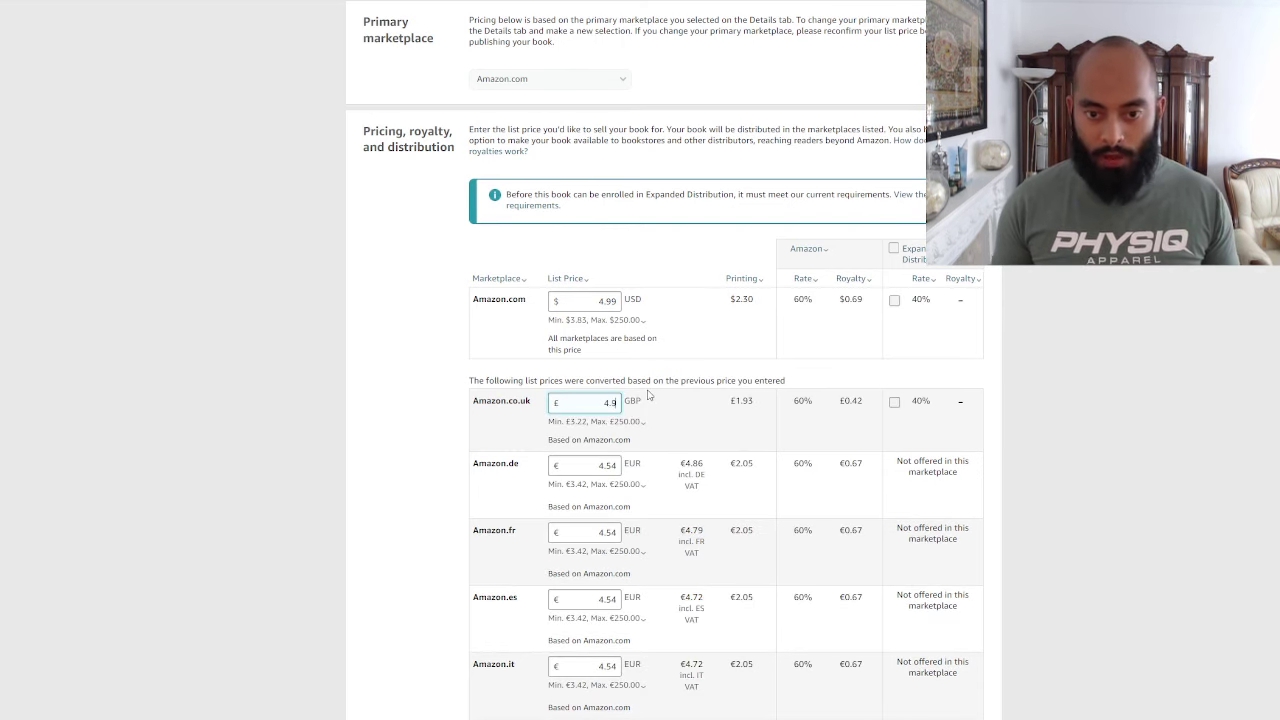
pyautogui.click(1157, 386)
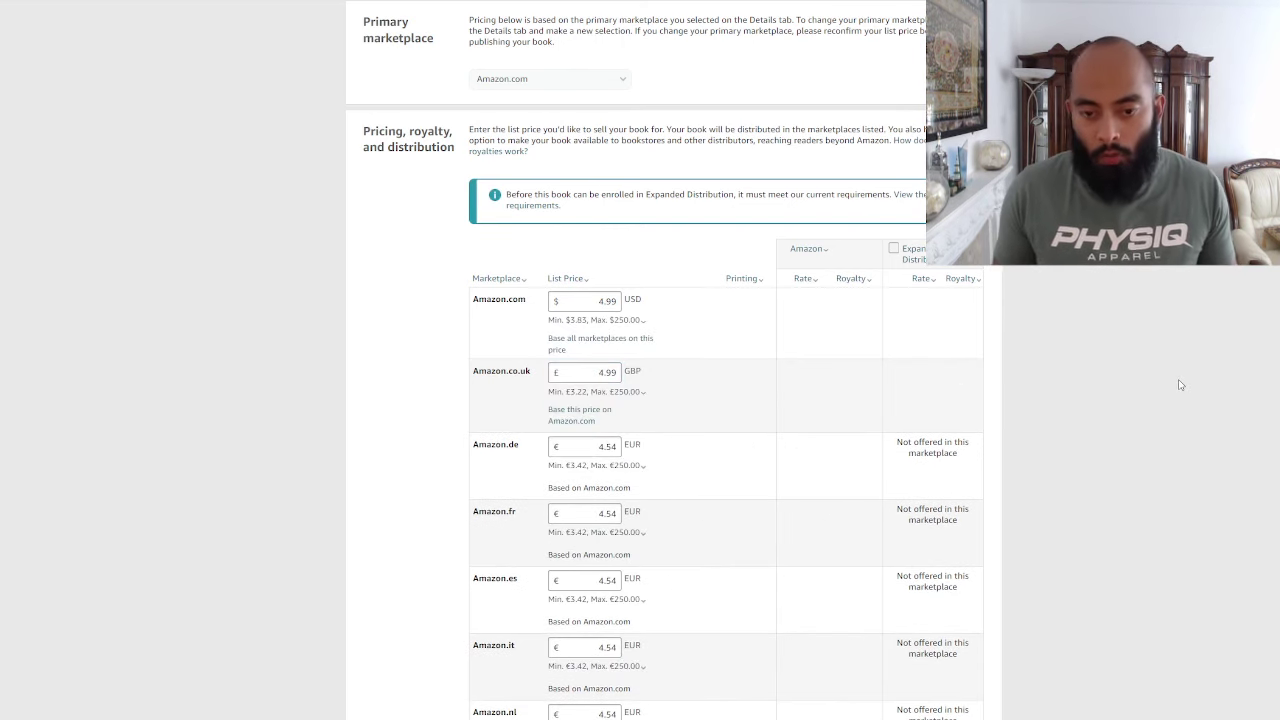
pyautogui.doubleClick(590, 446)
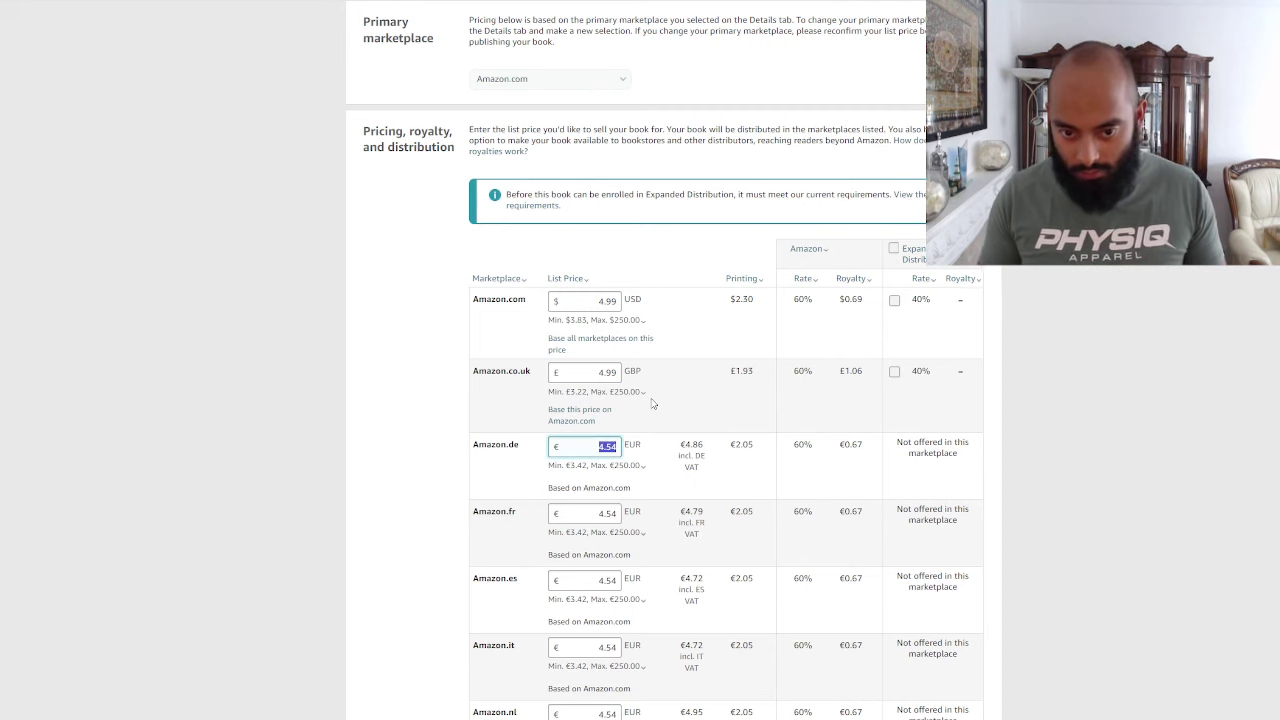
pyautogui.write('4')
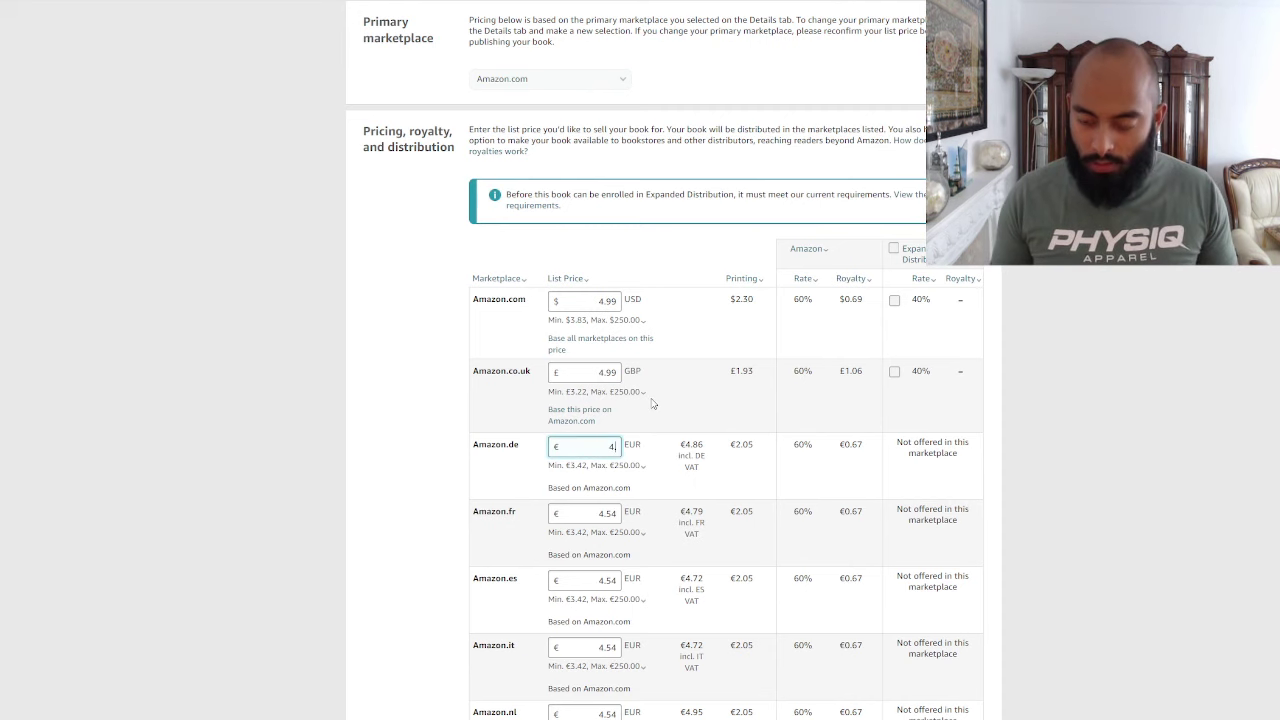
pyautogui.write('.99')
pyautogui.press('Tab')
pyautogui.write('4.9')
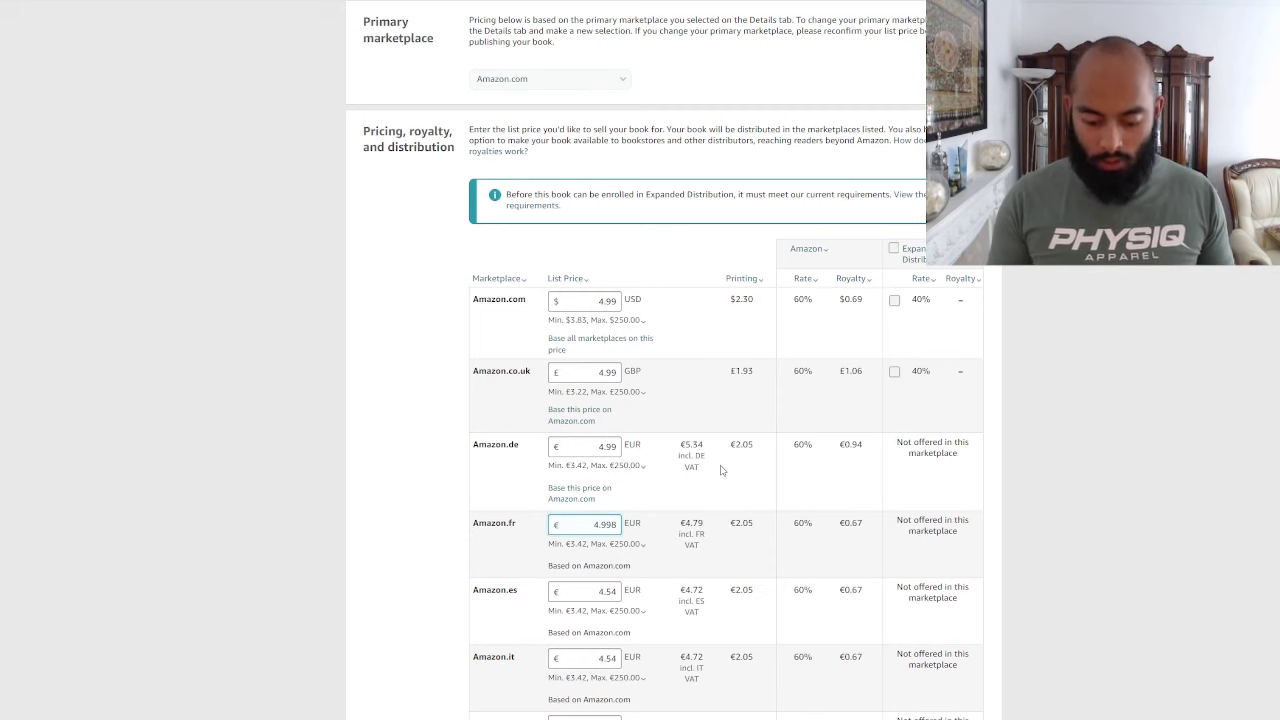
pyautogui.write('9')
pyautogui.click(894, 418)
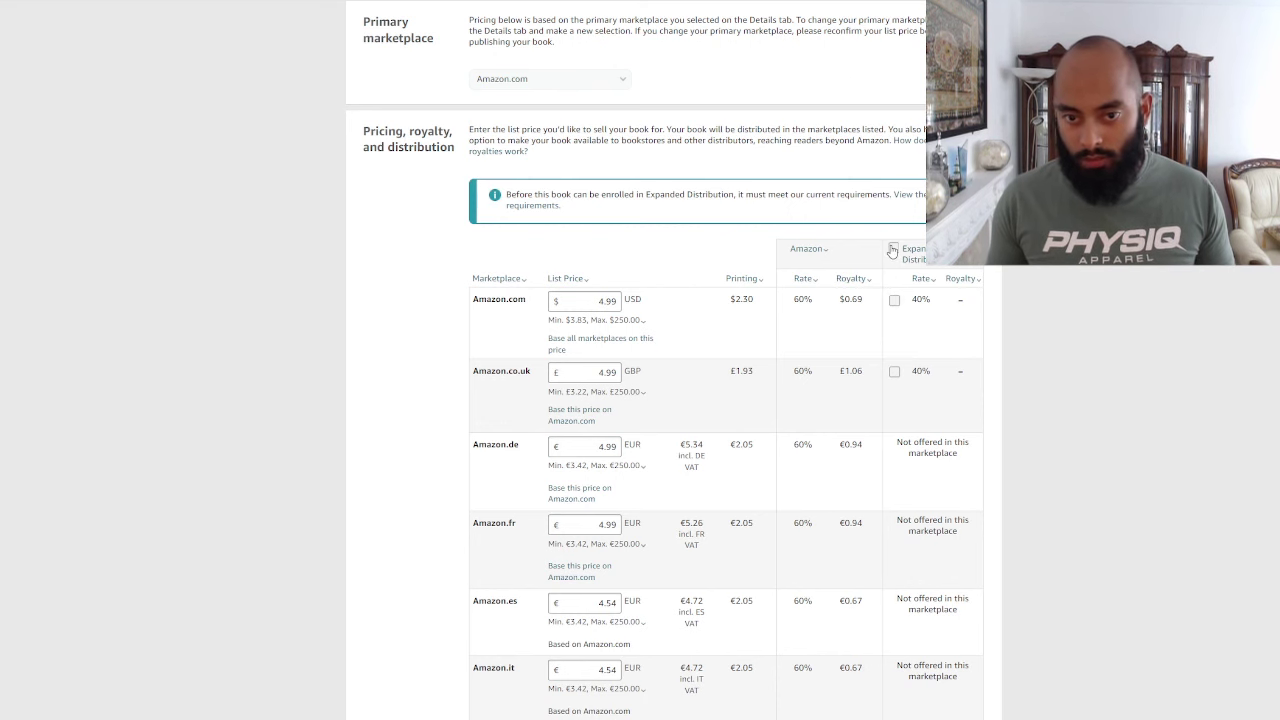
# Enter 4.99 list prices for Amazon.es, Amazon.it and Amazon.nl
pyautogui.scroll(3, 893, 259)
pyautogui.scroll(-6, 706, 324)
pyautogui.doubleClick(603, 300)
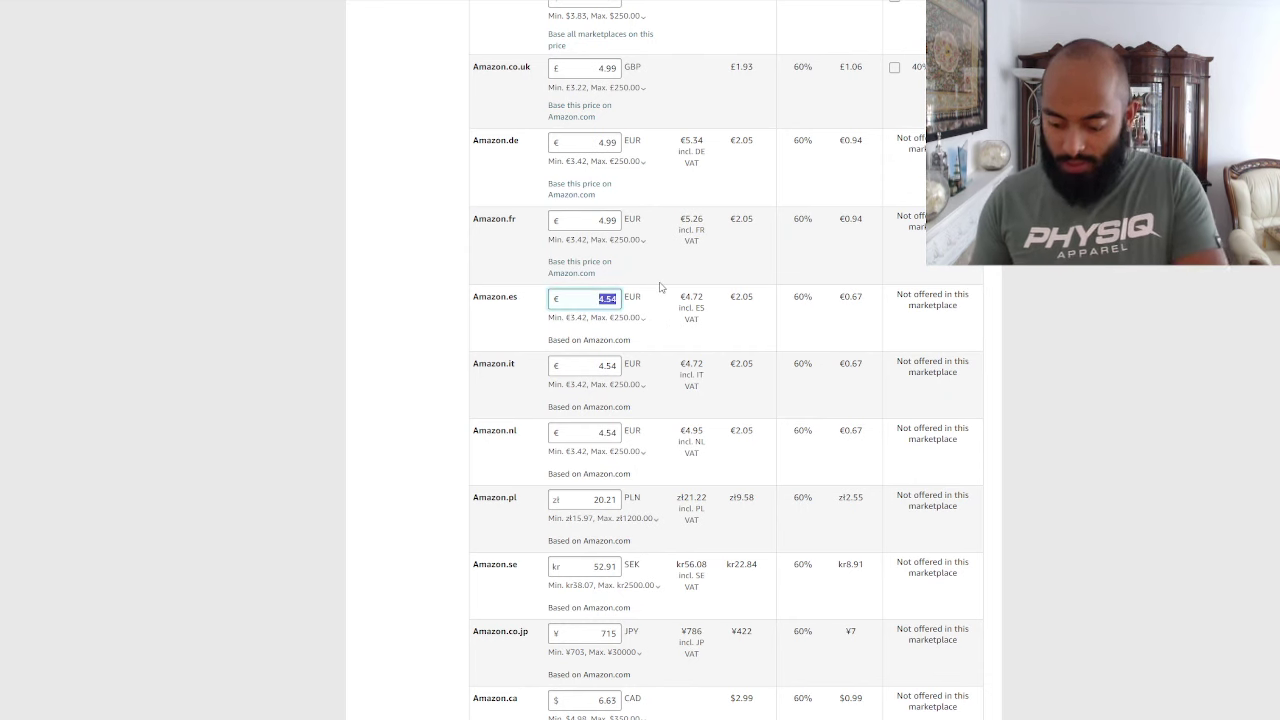
pyautogui.write('4.99')
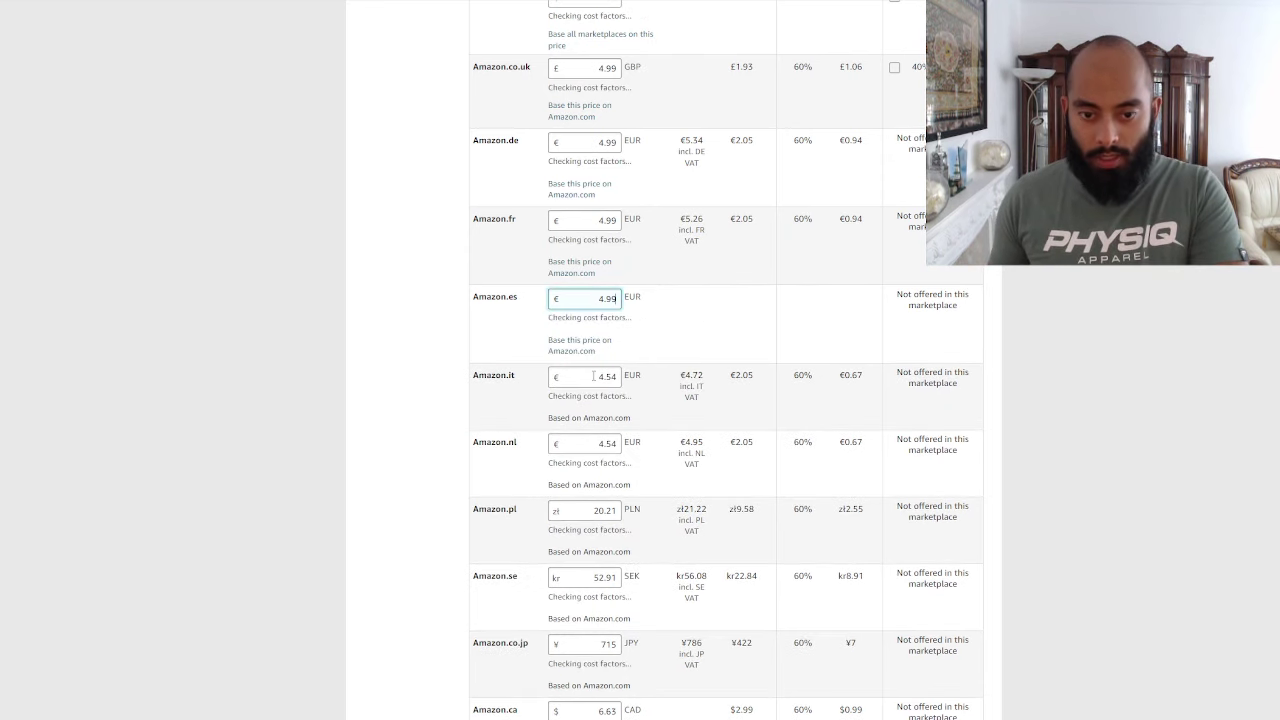
pyautogui.doubleClick(605, 376)
pyautogui.write('4.99')
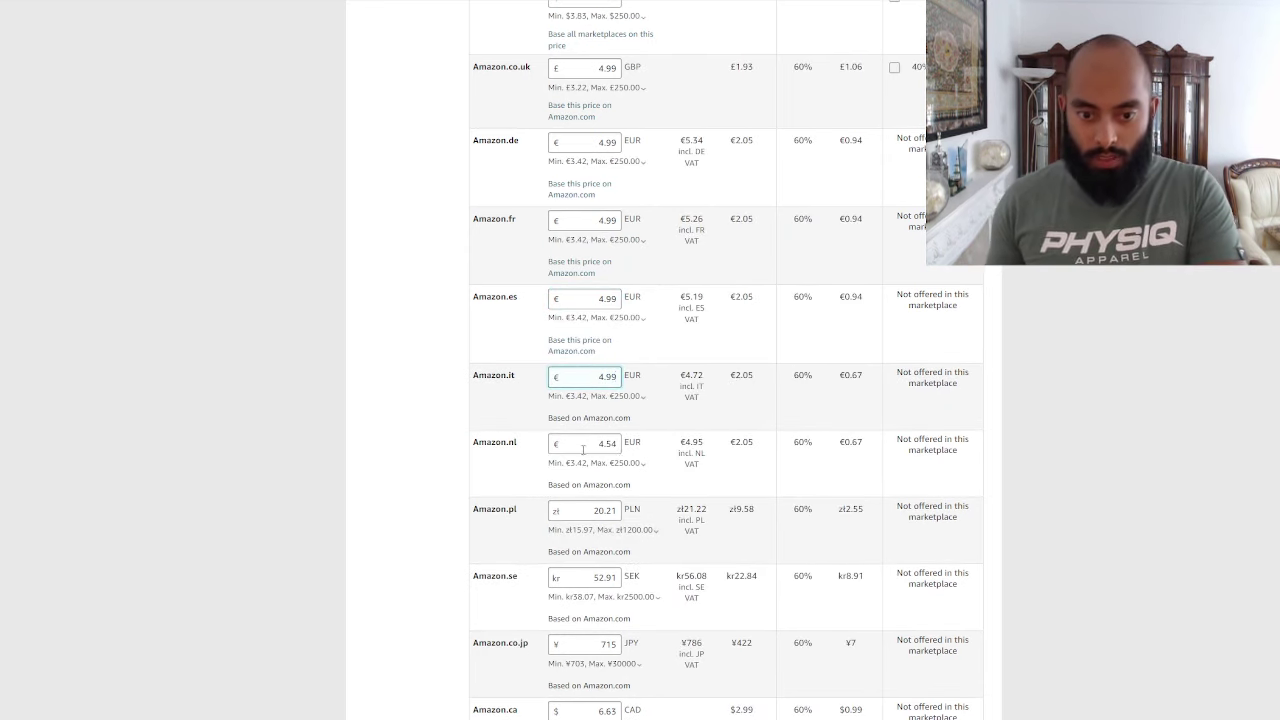
pyautogui.press('Tab')
pyautogui.write('4.99')
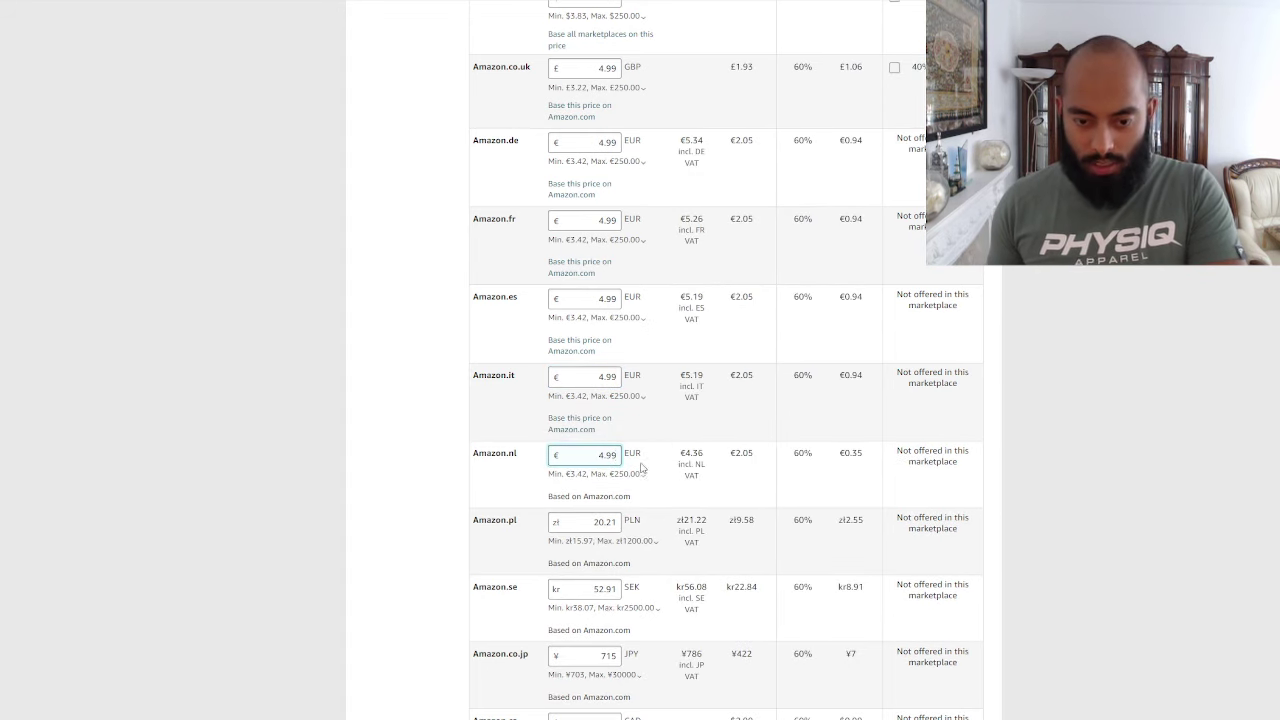
# Set 20.99 PLN, 54.99 SEK, 6.99 CAD and 7.99 AUD, leaving the yen price unchanged
pyautogui.doubleClick(593, 531)
pyautogui.write('20.99')
pyautogui.scroll(-2, 585, 468)
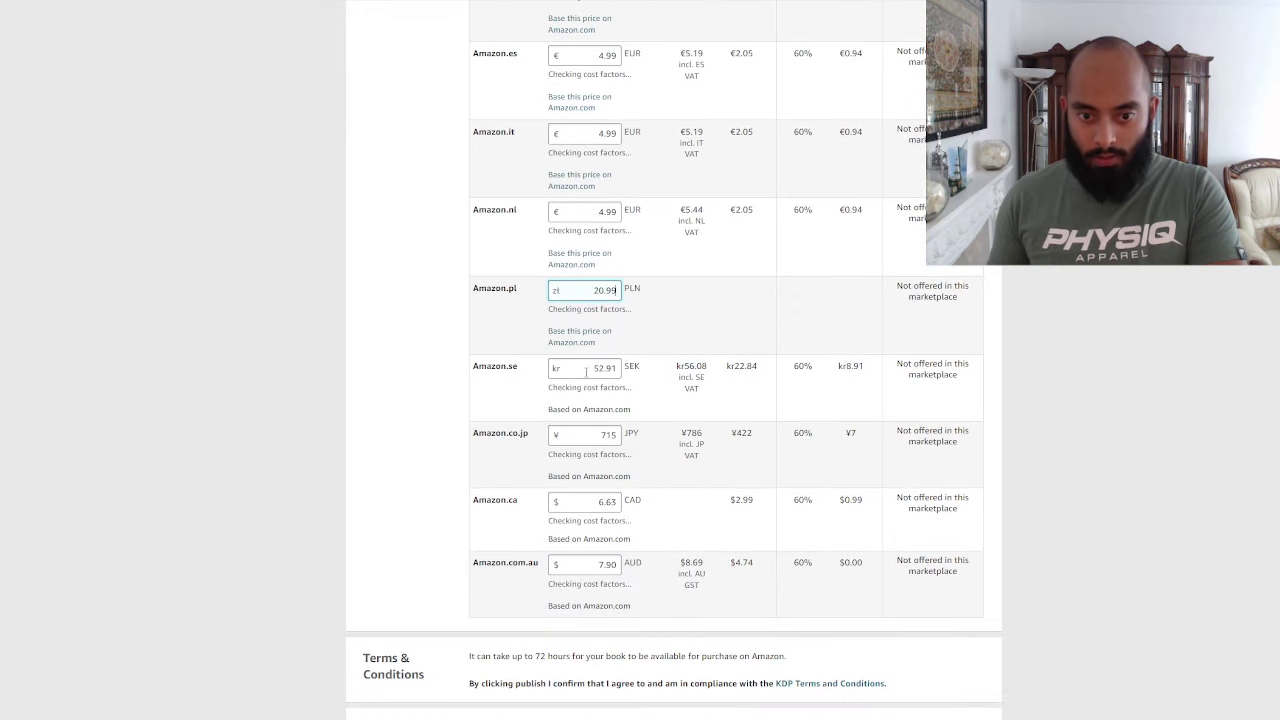
pyautogui.press('Tab')
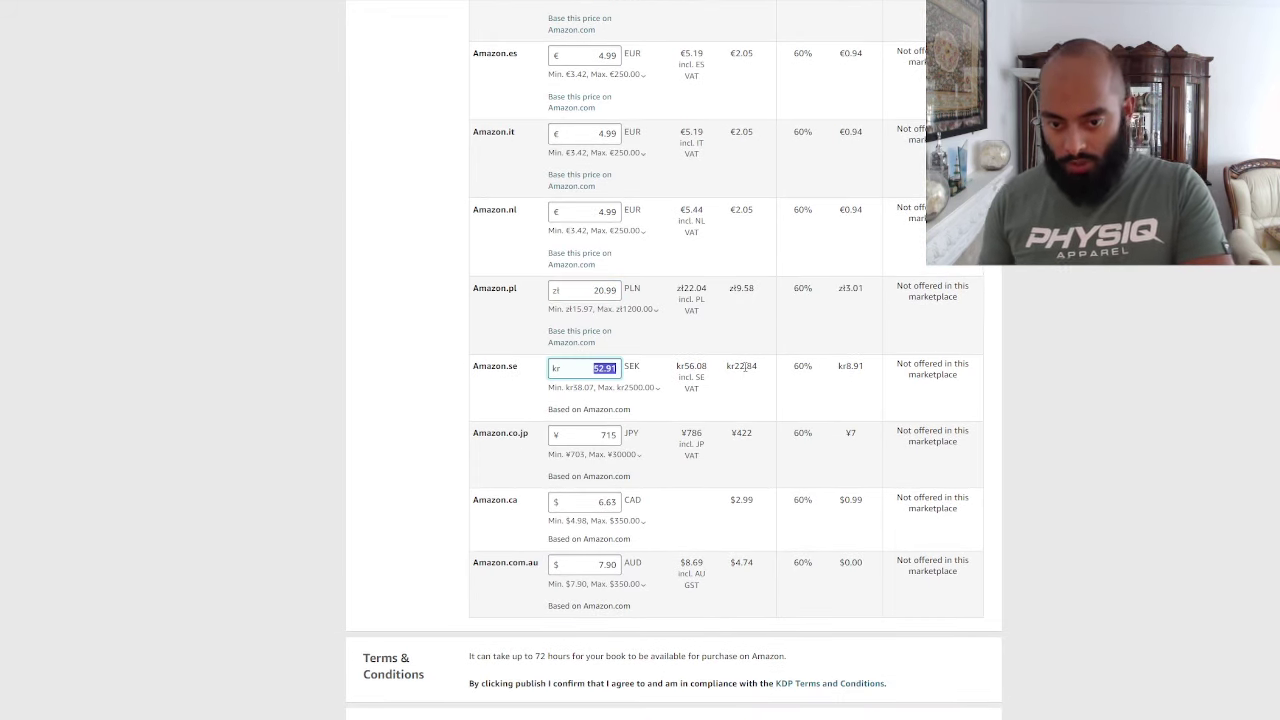
pyautogui.write('54.99')
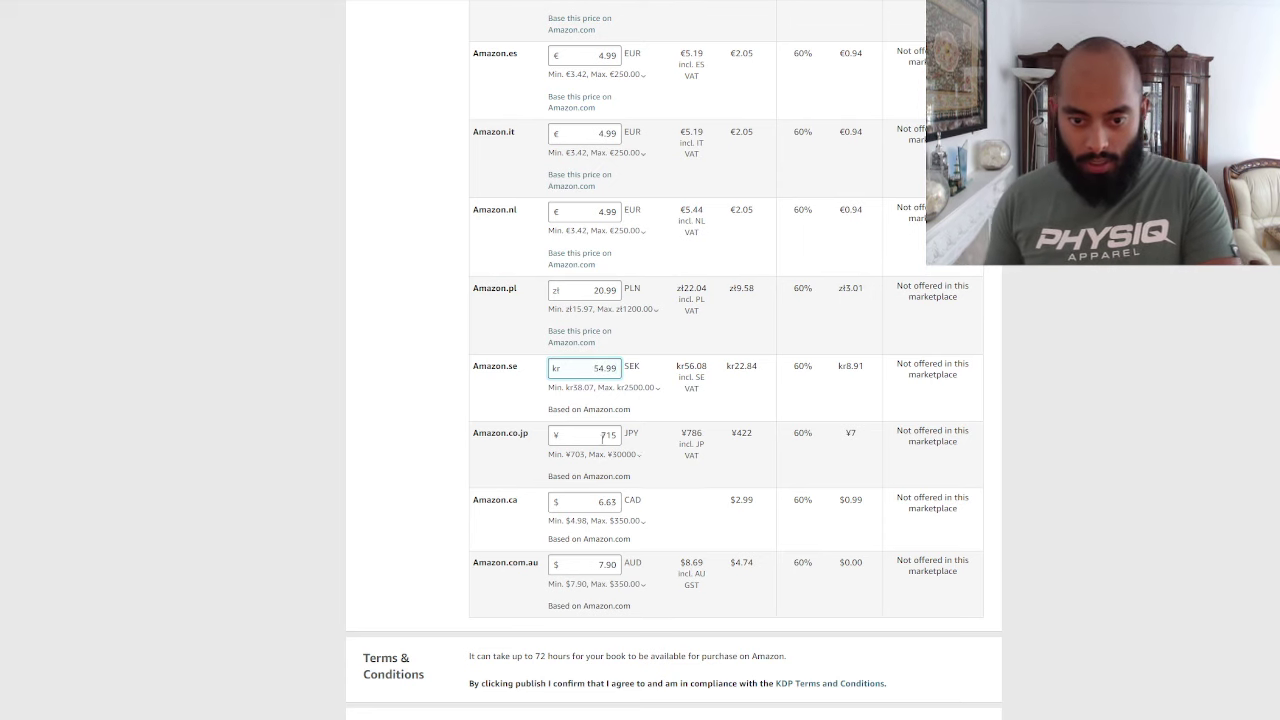
pyautogui.press('Tab')
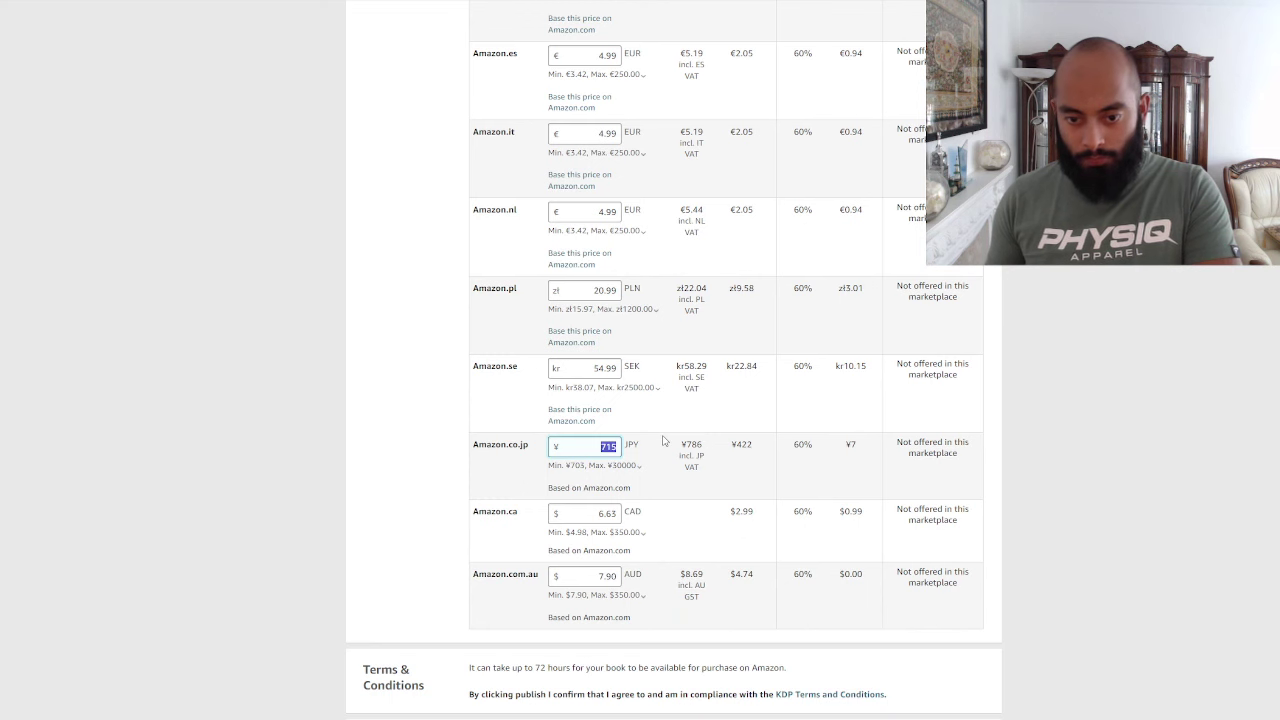
pyautogui.press('Tab')
pyautogui.press('Tab')
pyautogui.write('6.99')
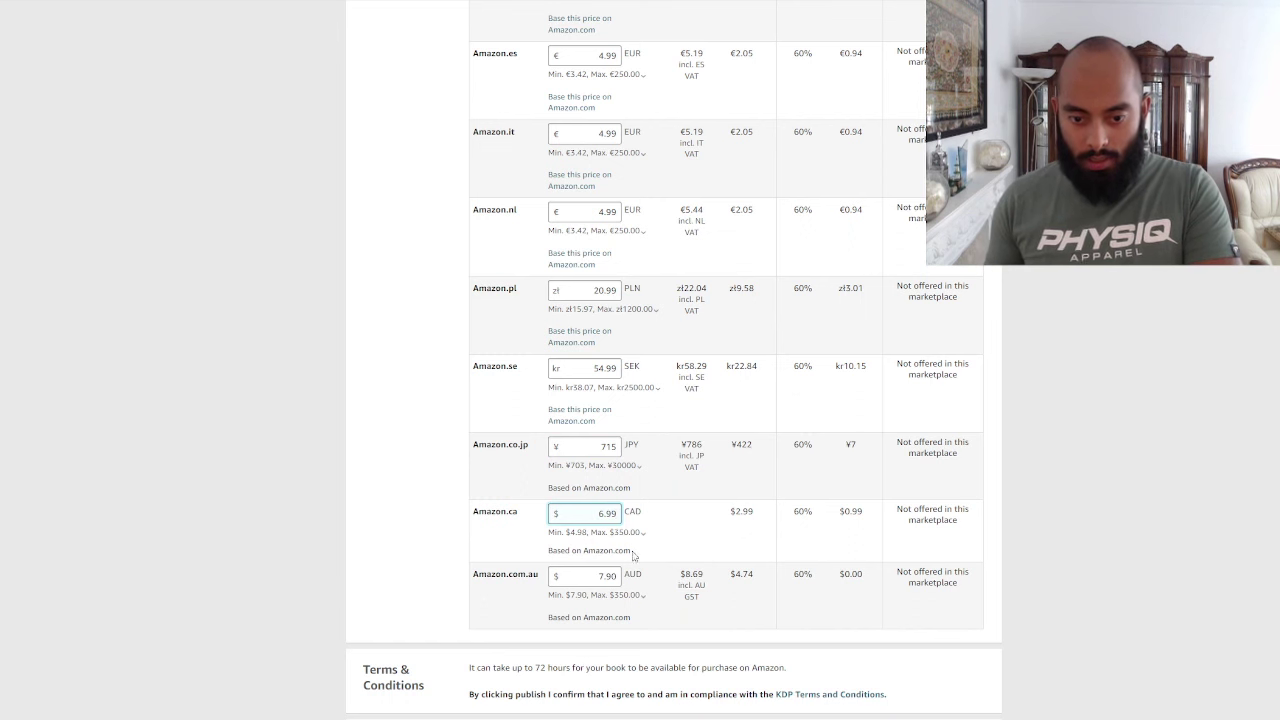
pyautogui.press('Tab')
pyautogui.press('Tab')
pyautogui.write('7.99')
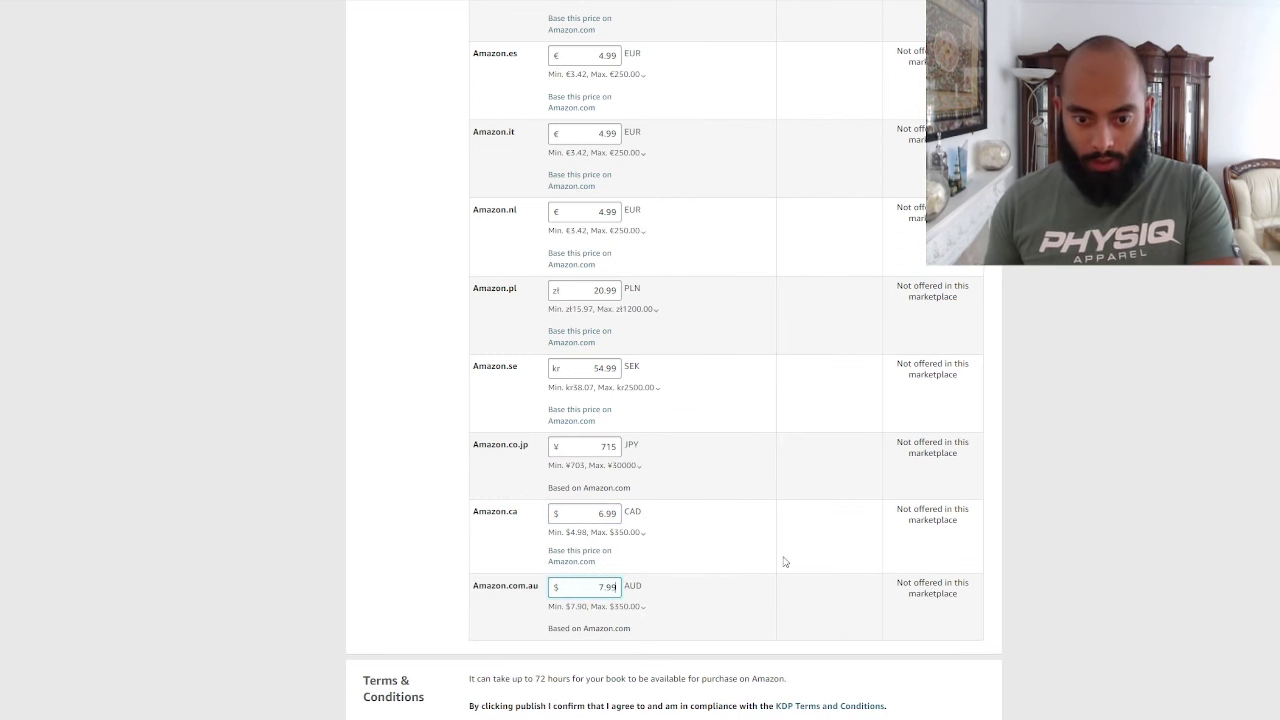
pyautogui.scroll(4, 1107, 381)
pyautogui.scroll(3, 1106, 380)
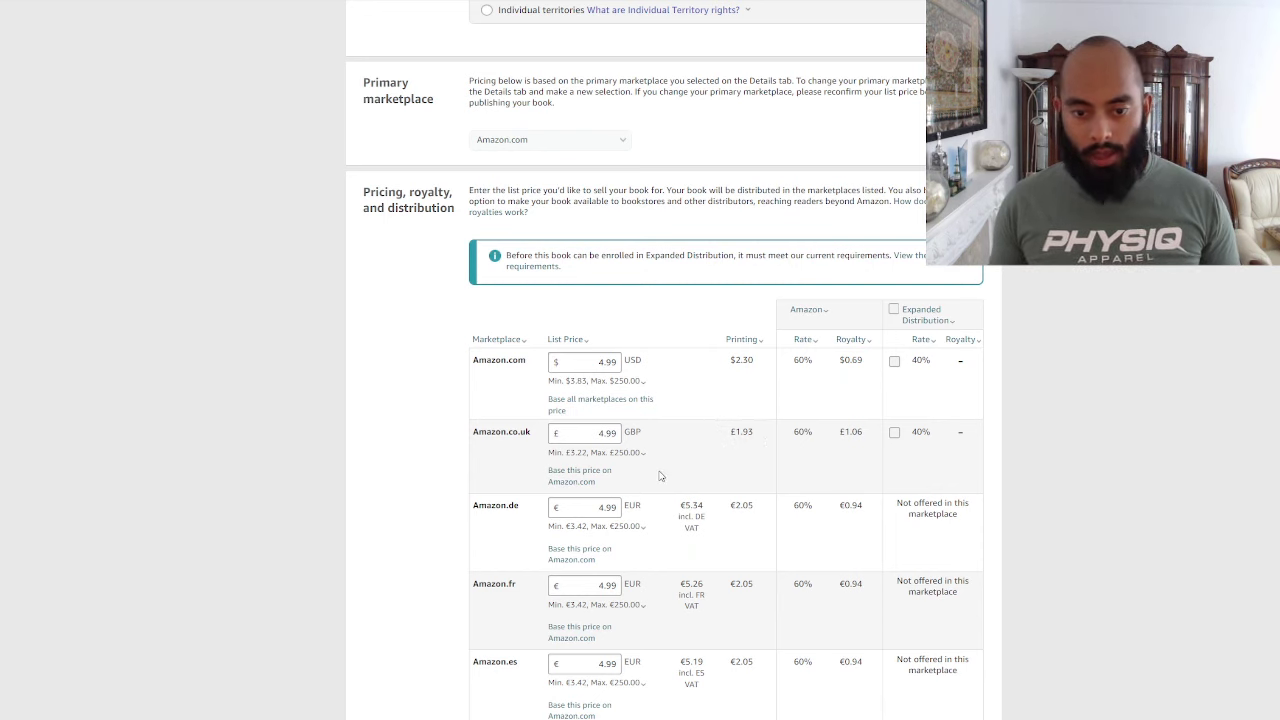
# Check the royalties in the pricing table and publish the paperback
pyautogui.moveTo(596, 450)
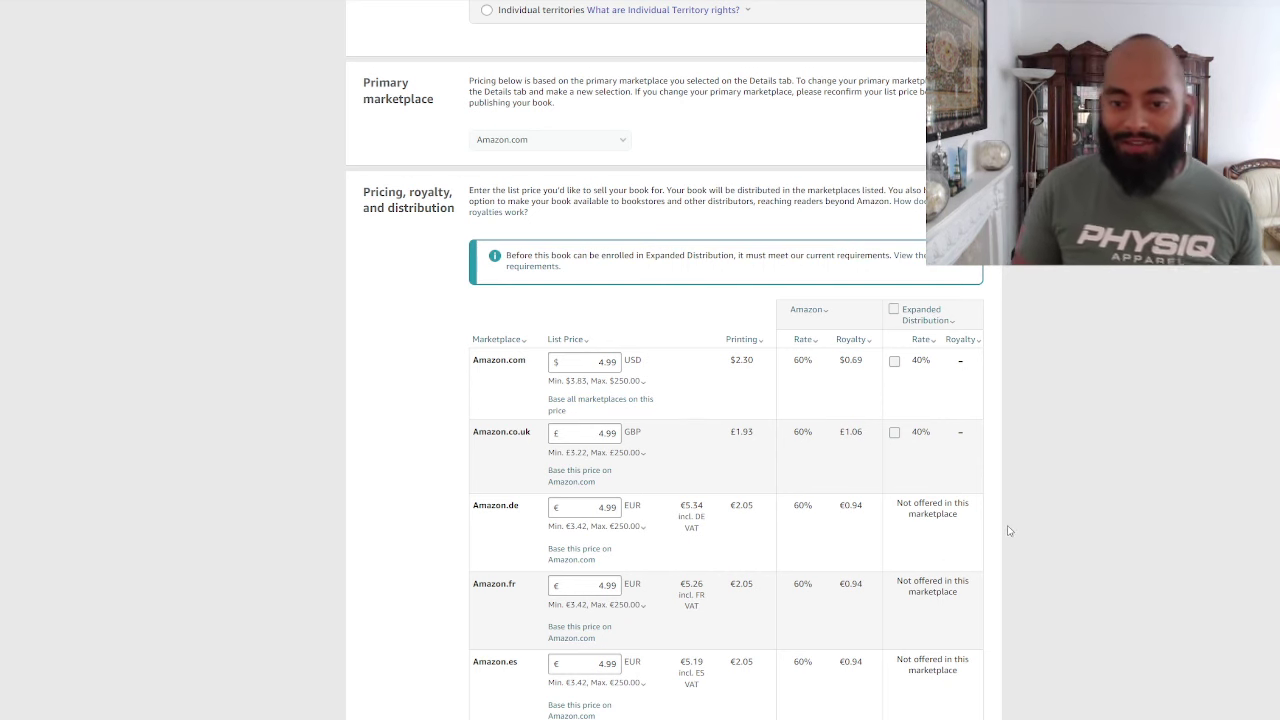
pyautogui.scroll(-5, 866, 446)
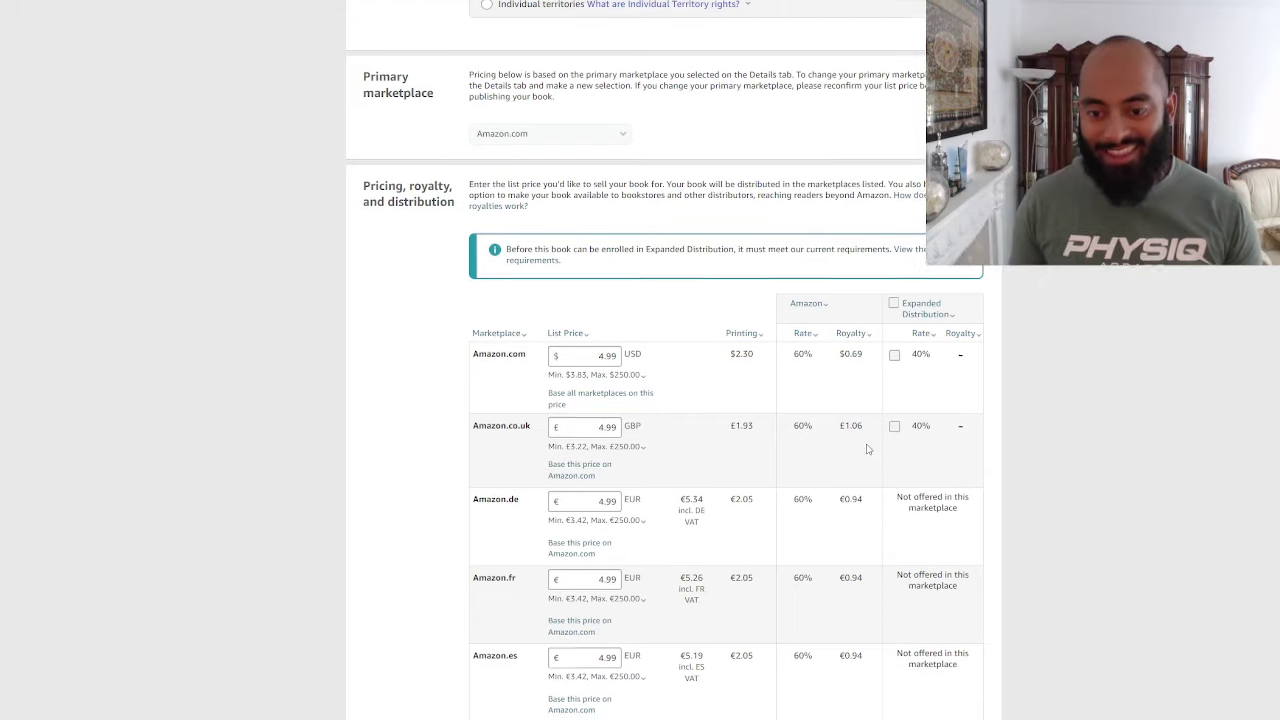
pyautogui.scroll(-4, 831, 389)
pyautogui.scroll(-1, 815, 346)
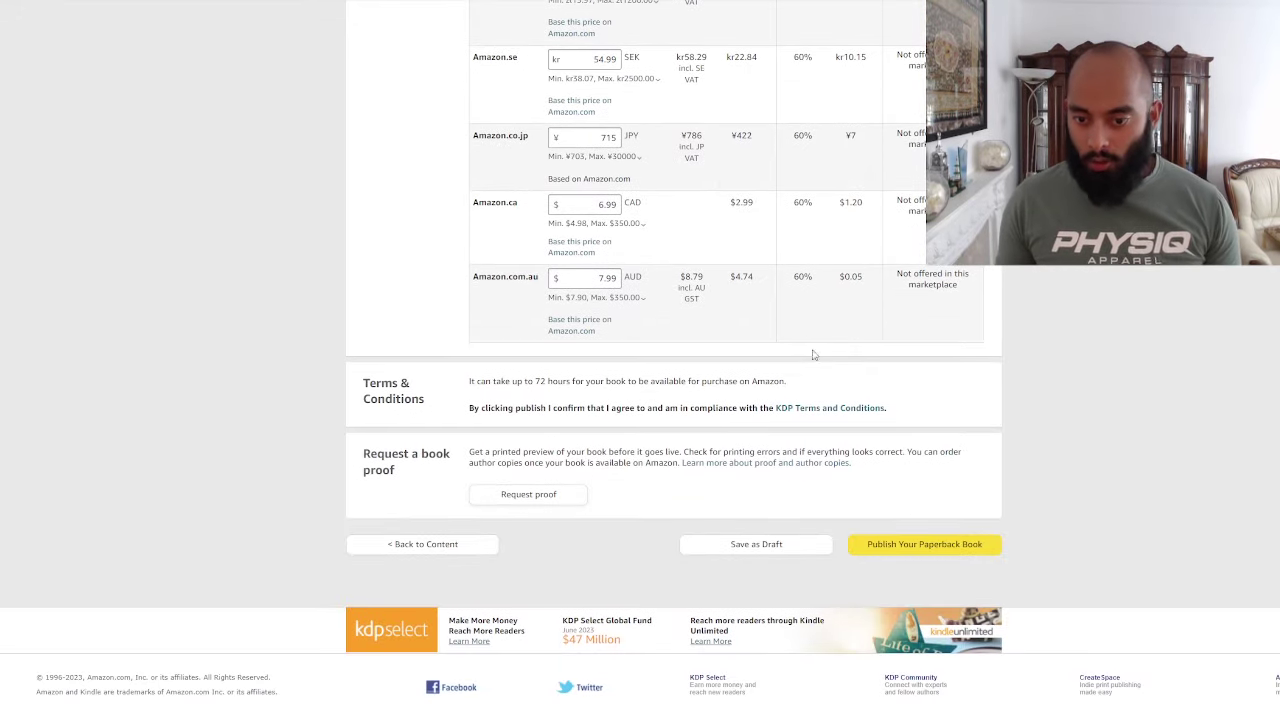
pyautogui.scroll(15, 714, 485)
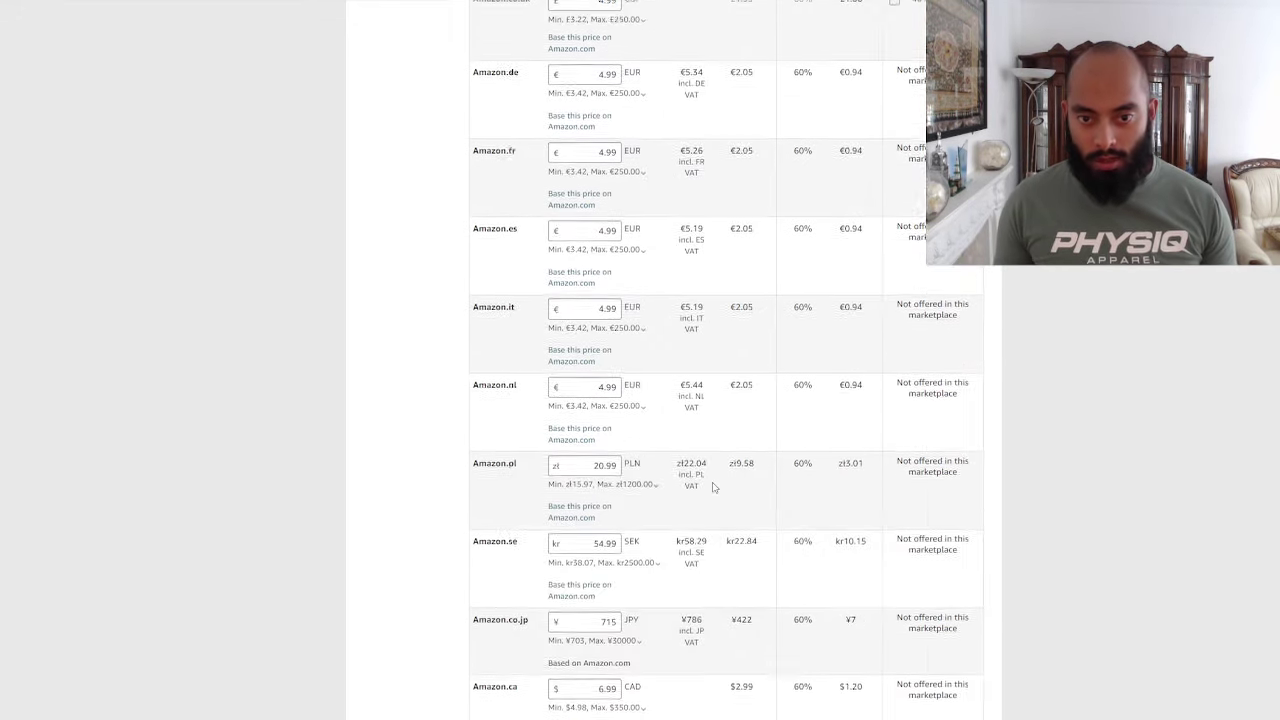
pyautogui.scroll(-15, 714, 485)
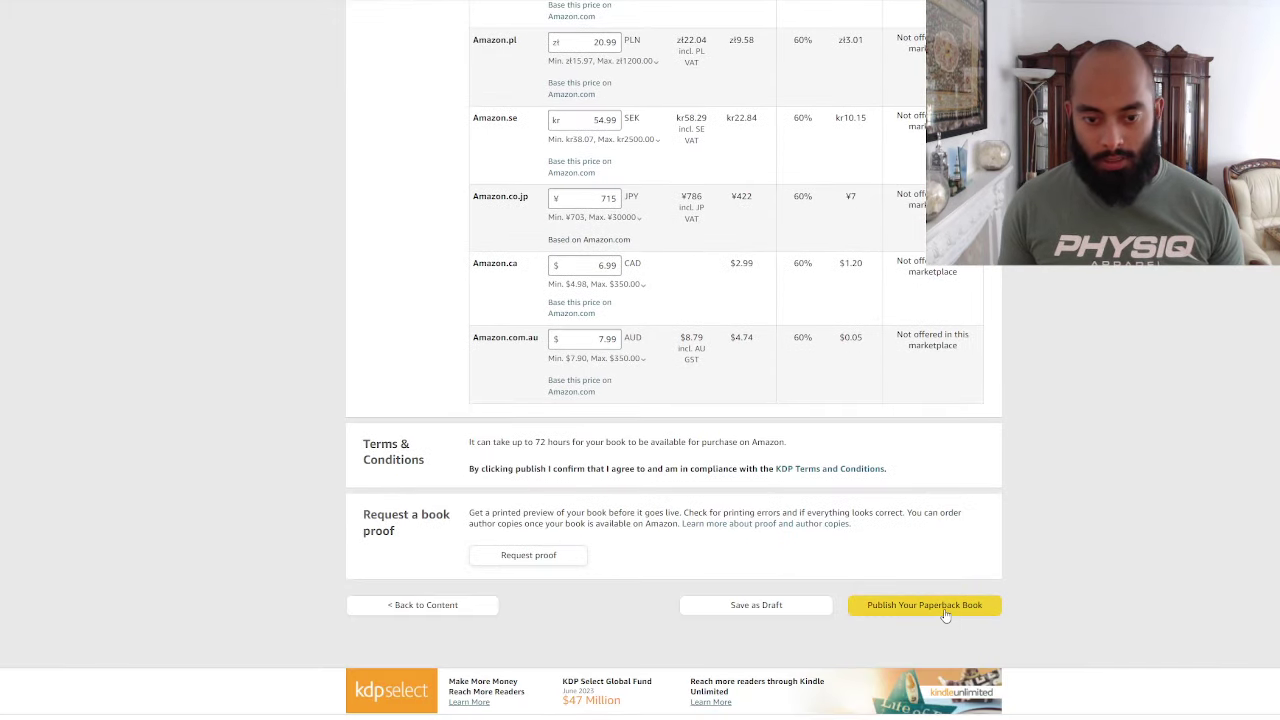
pyautogui.click(945, 606)
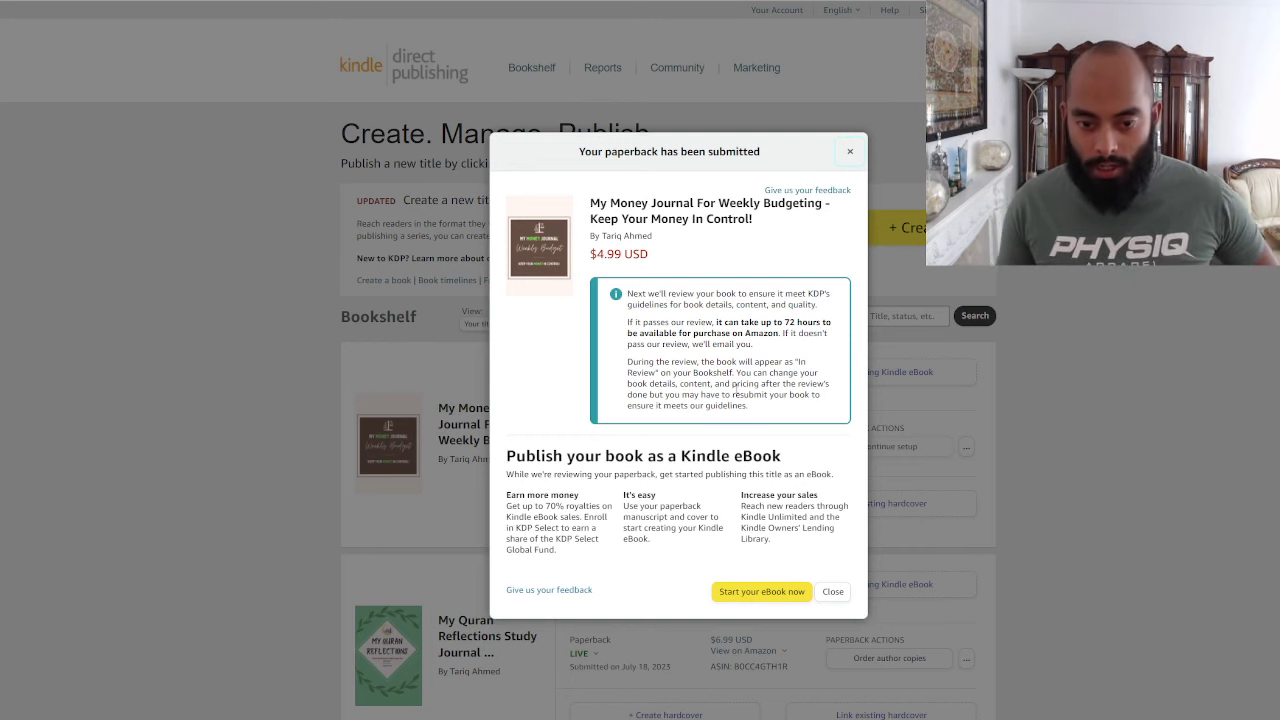
# Close the 'Your paperback has been submitted' dialog to see the money journal In Review at $4.99 USD
pyautogui.scroll(-2, 734, 389)
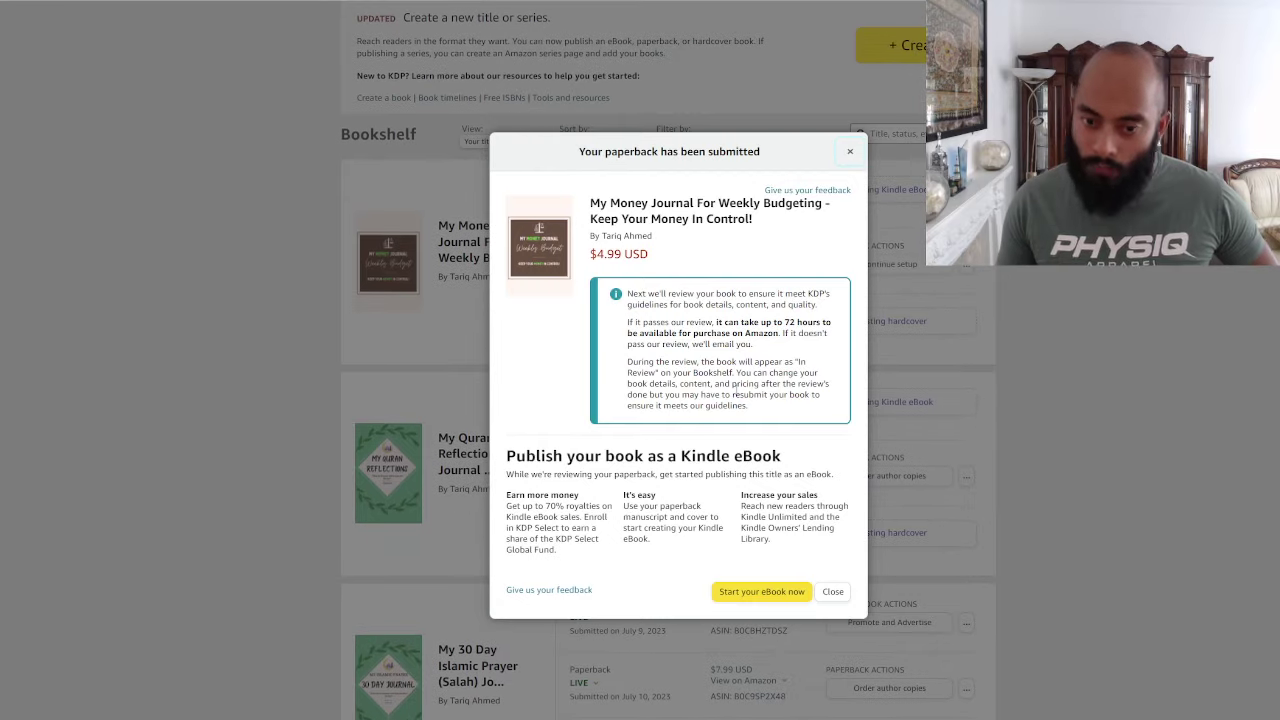
pyautogui.click(834, 592)
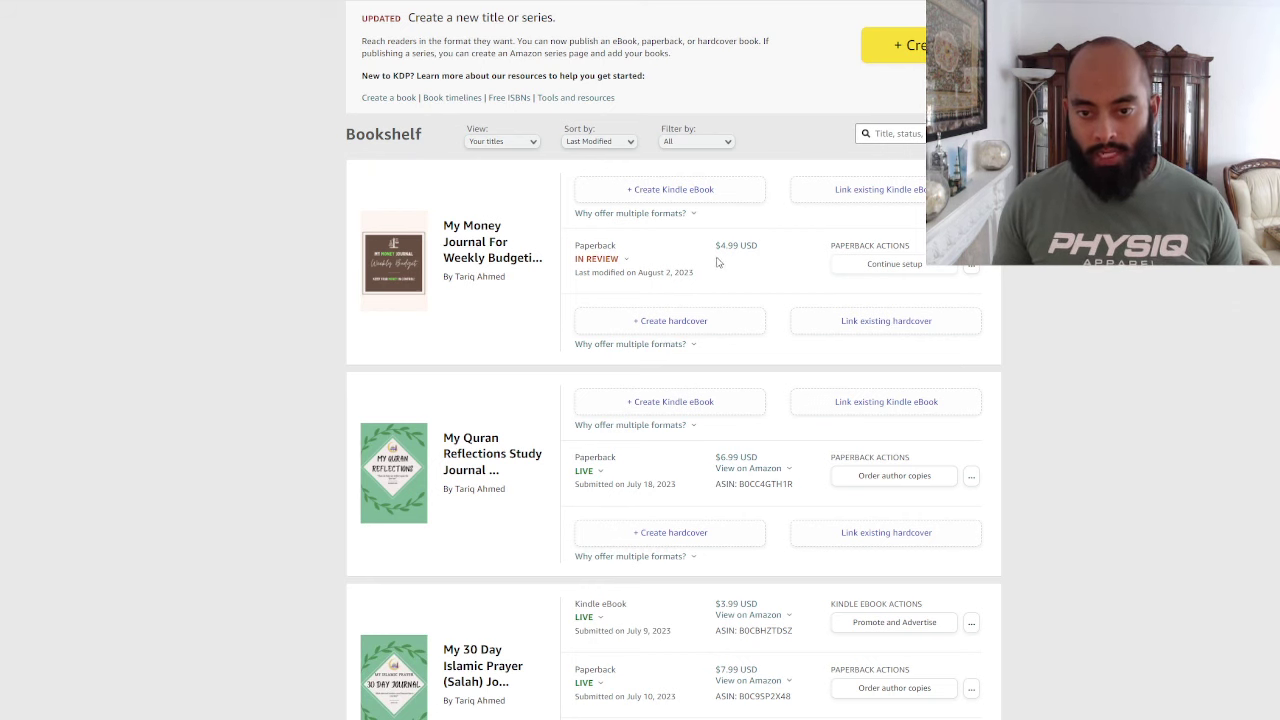
pyautogui.click(598, 258)
pyautogui.click(732, 281)
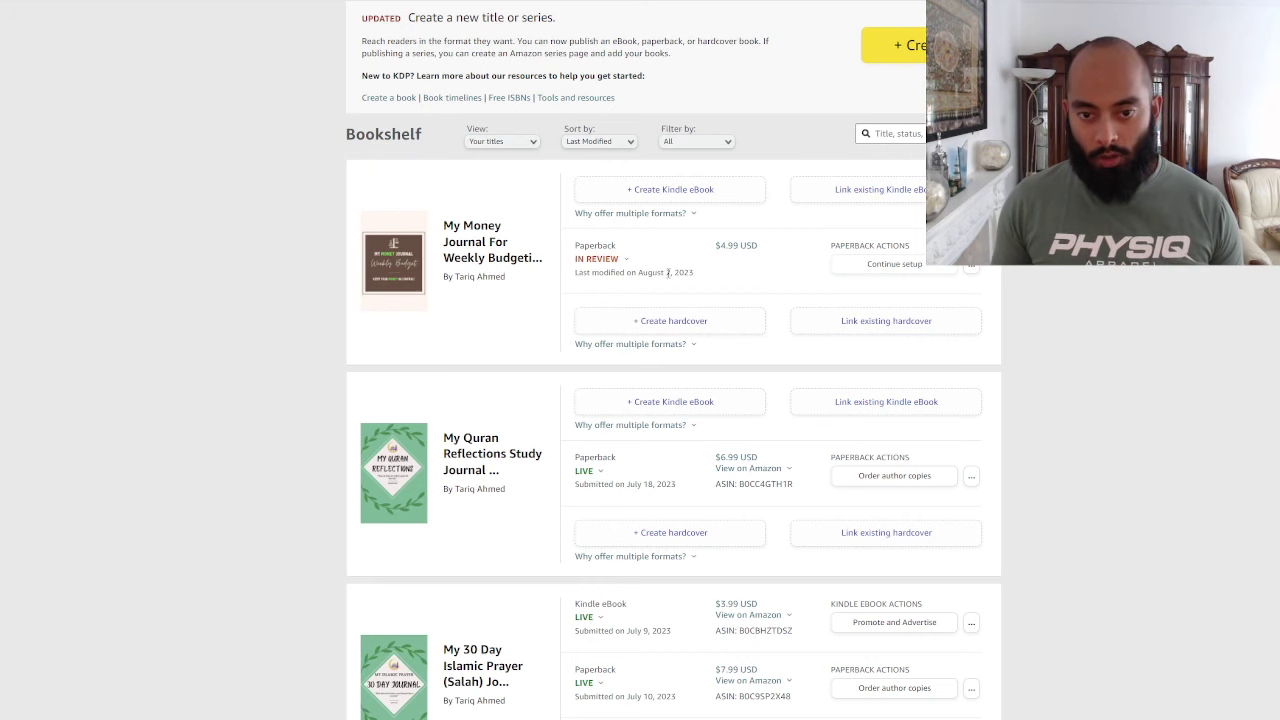